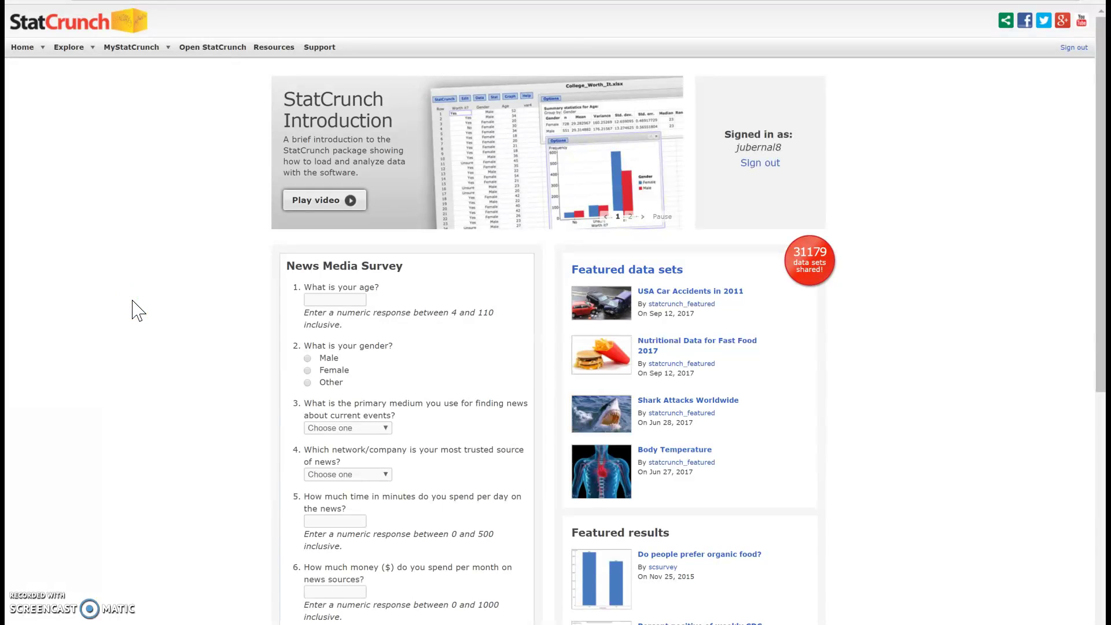
Go to the My Surveys page to see the seven existing surveys.
click(169, 49)
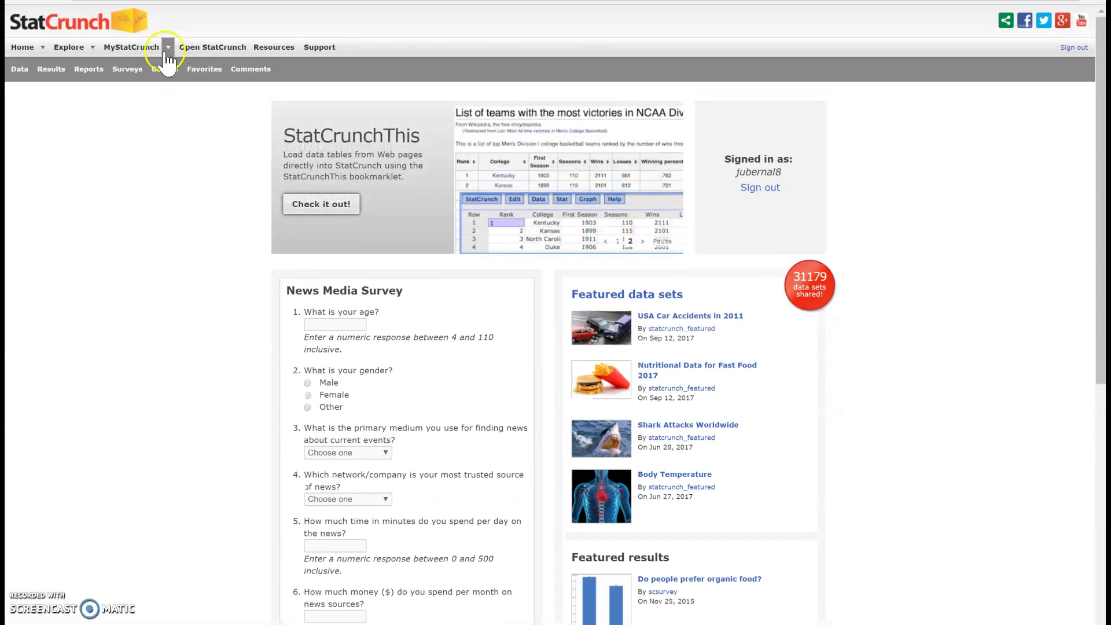
click(131, 72)
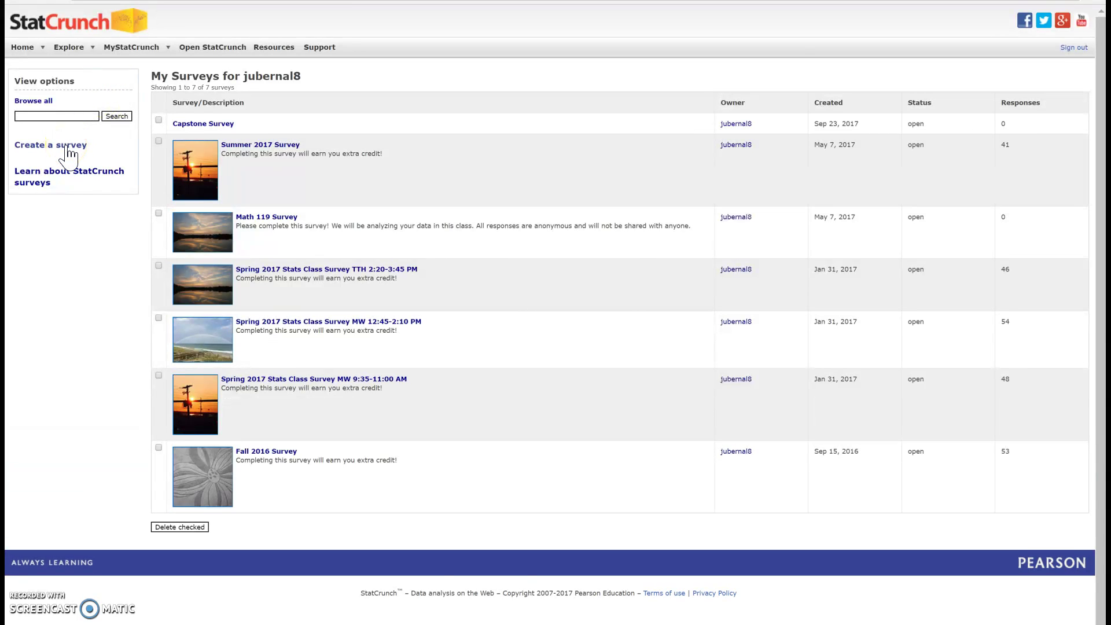
Create a new survey and name it 'Project on Eye Color' from the autofill suggestion.
click(70, 146)
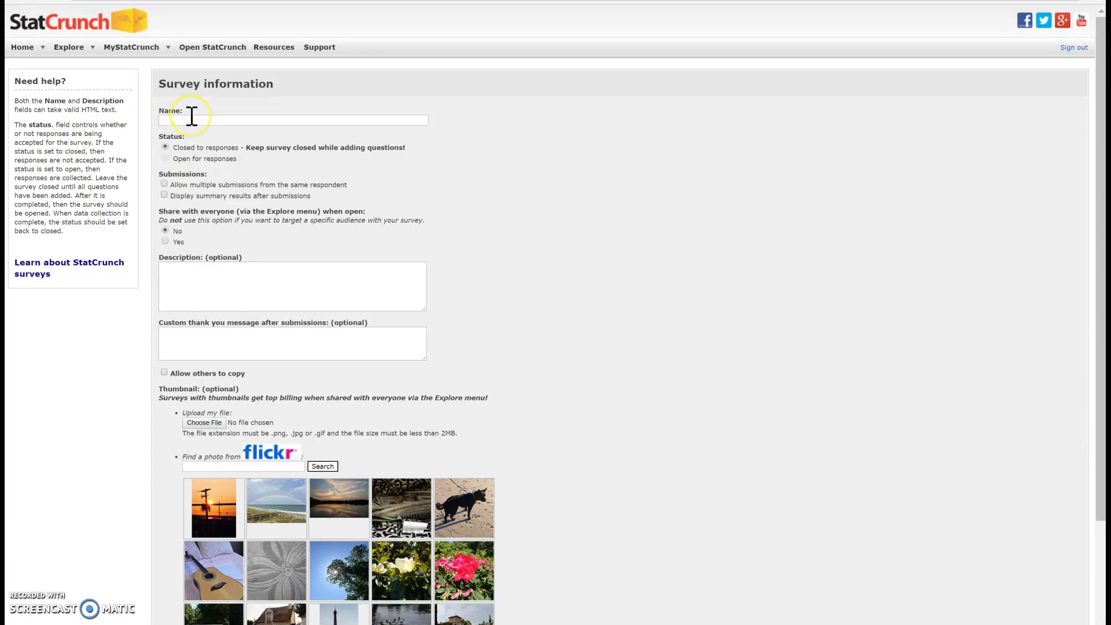
click(190, 121)
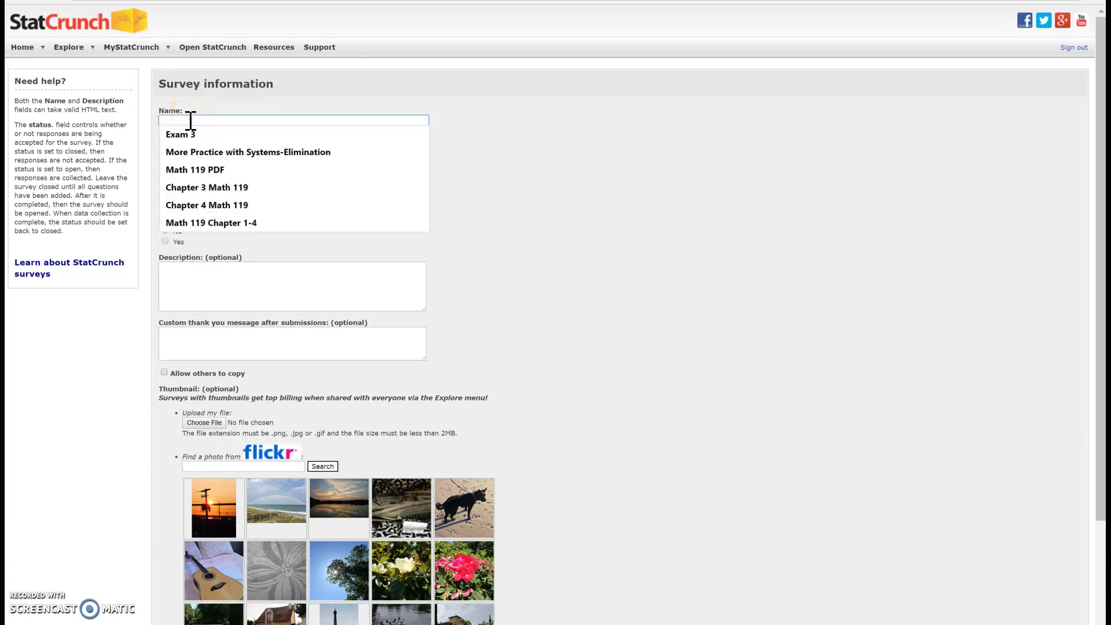
text(Pro)
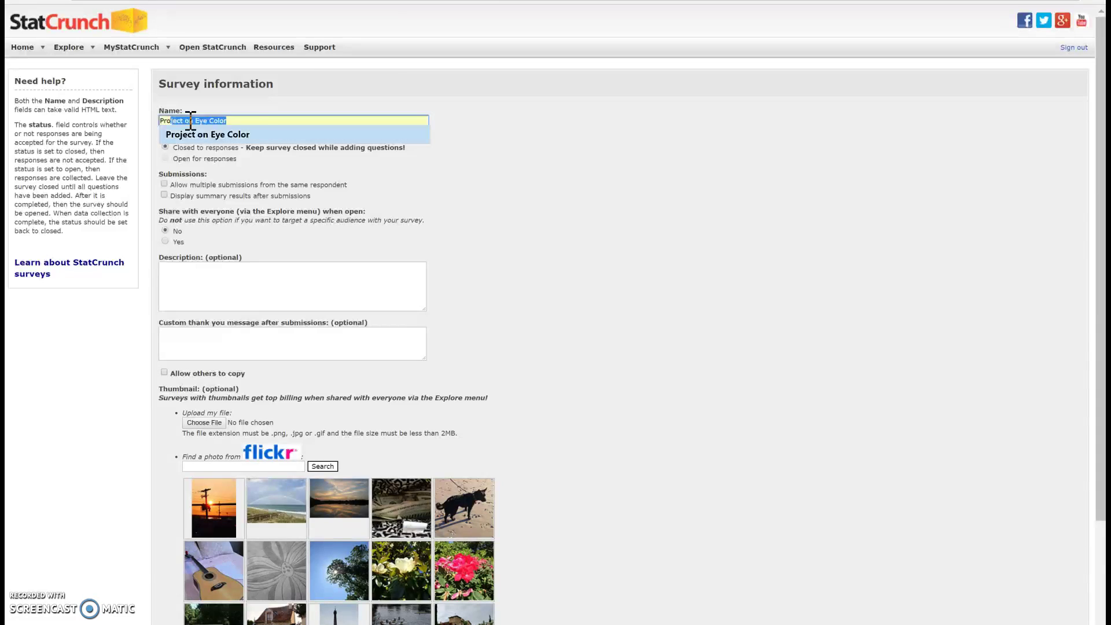
click(249, 139)
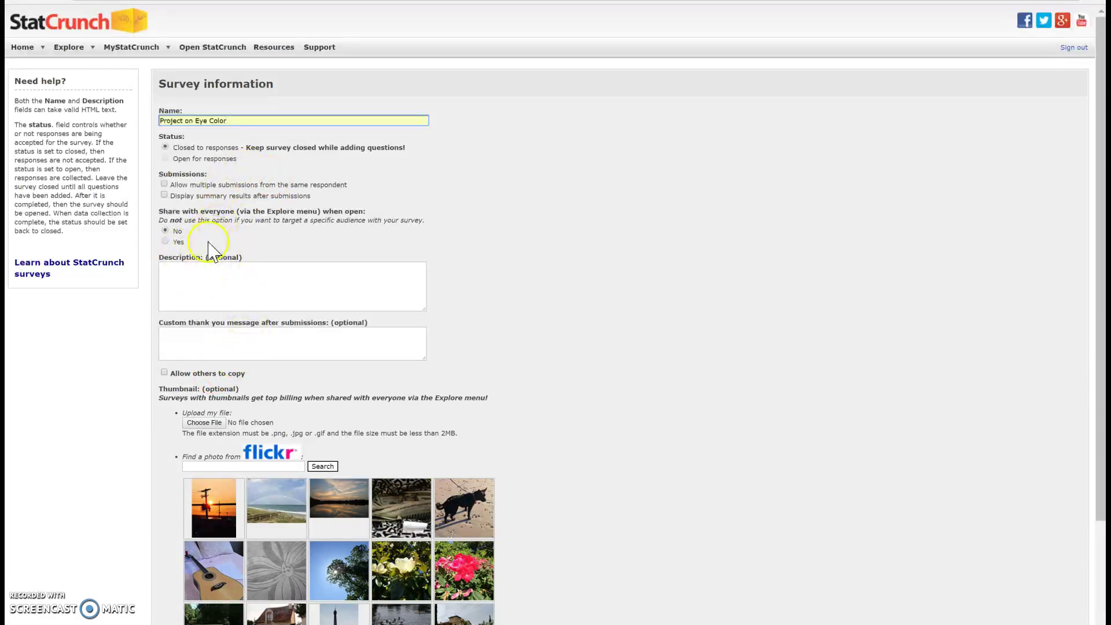
Enter the description 'I want to know if eye color is associated with your favorite animal?'.
click(242, 271)
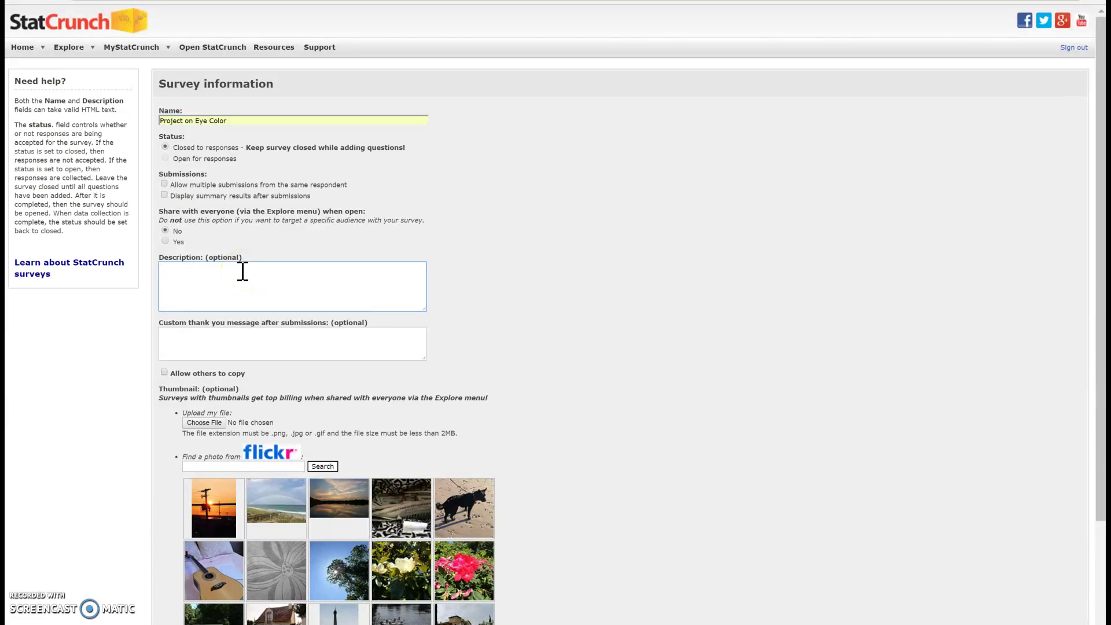
text(I want to know if eye col)
click(262, 272)
text(lor is associated wit)
text(h your favorite animal?)
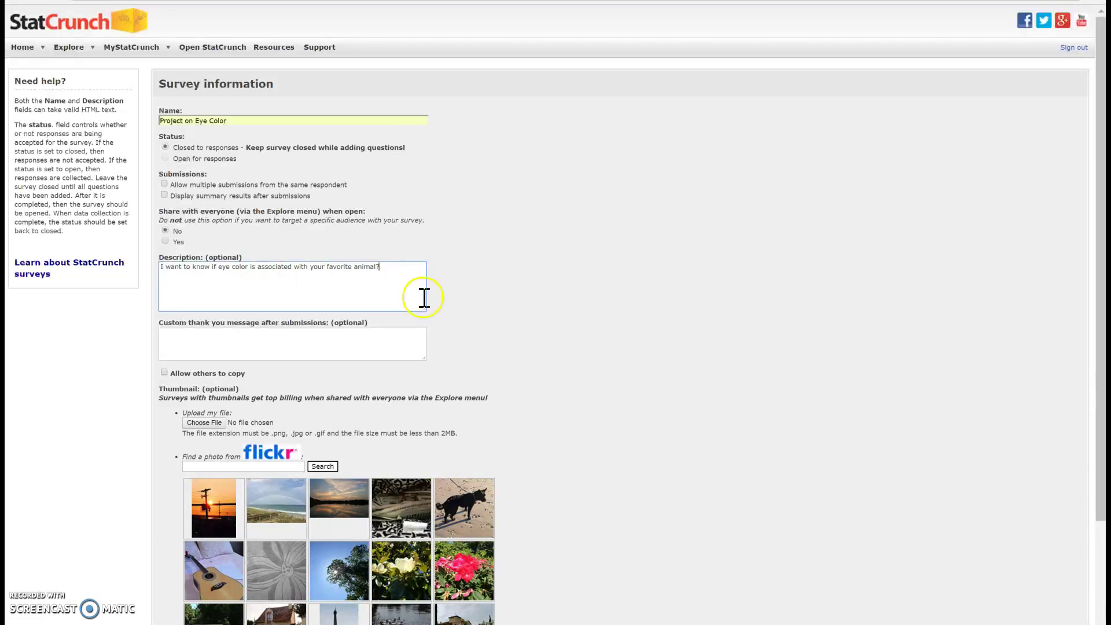
click(609, 342)
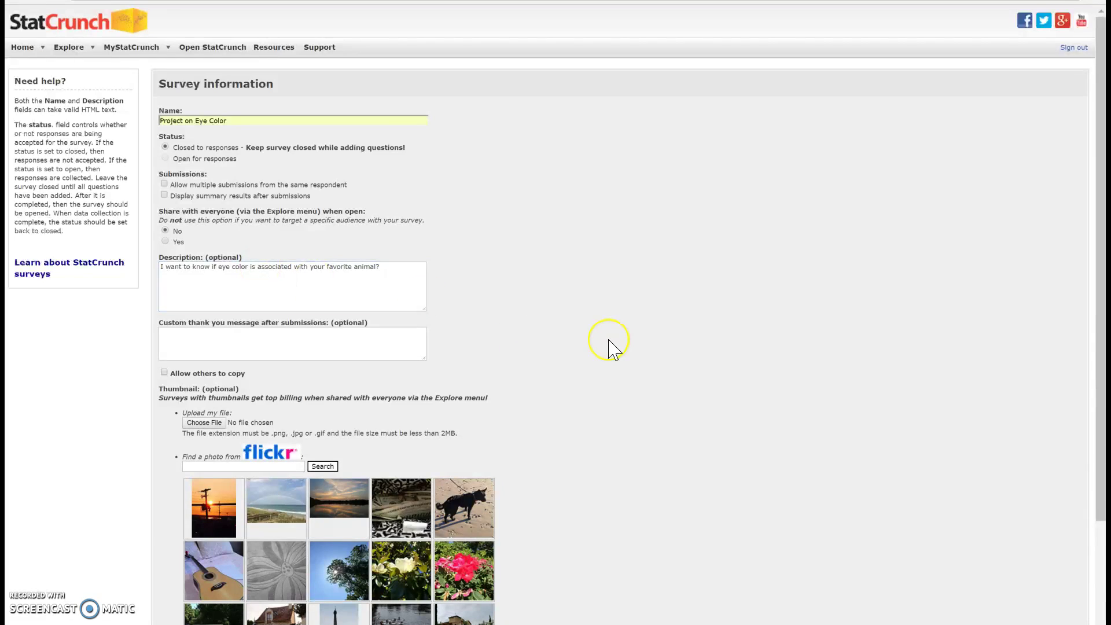
scroll(614, 349, down, 3)
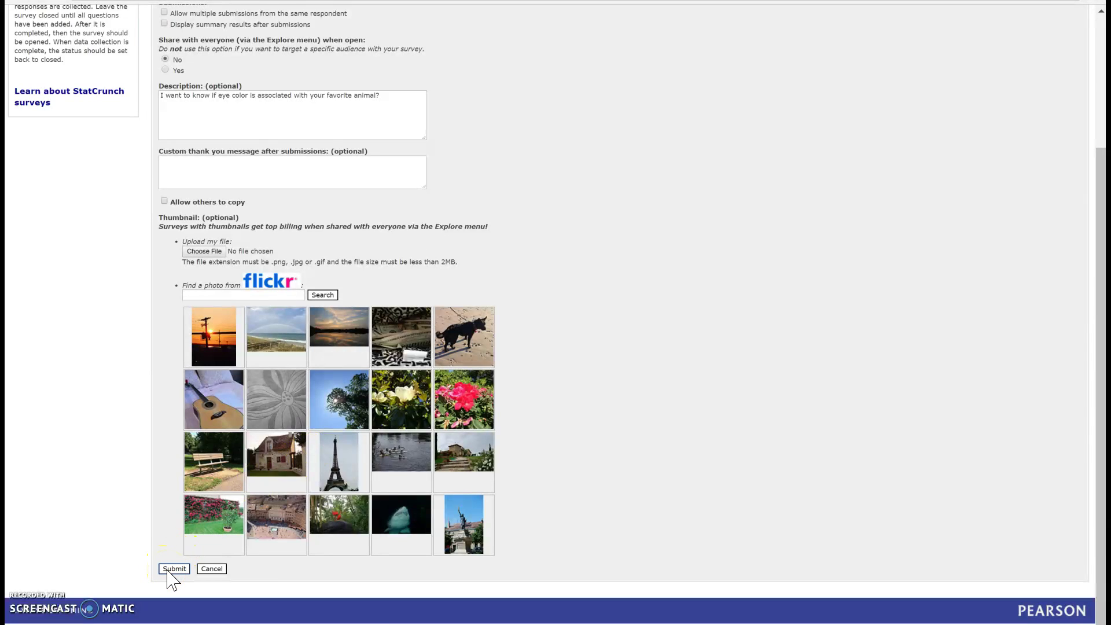
Submit the survey settings and start a multiple choice question.
click(168, 570)
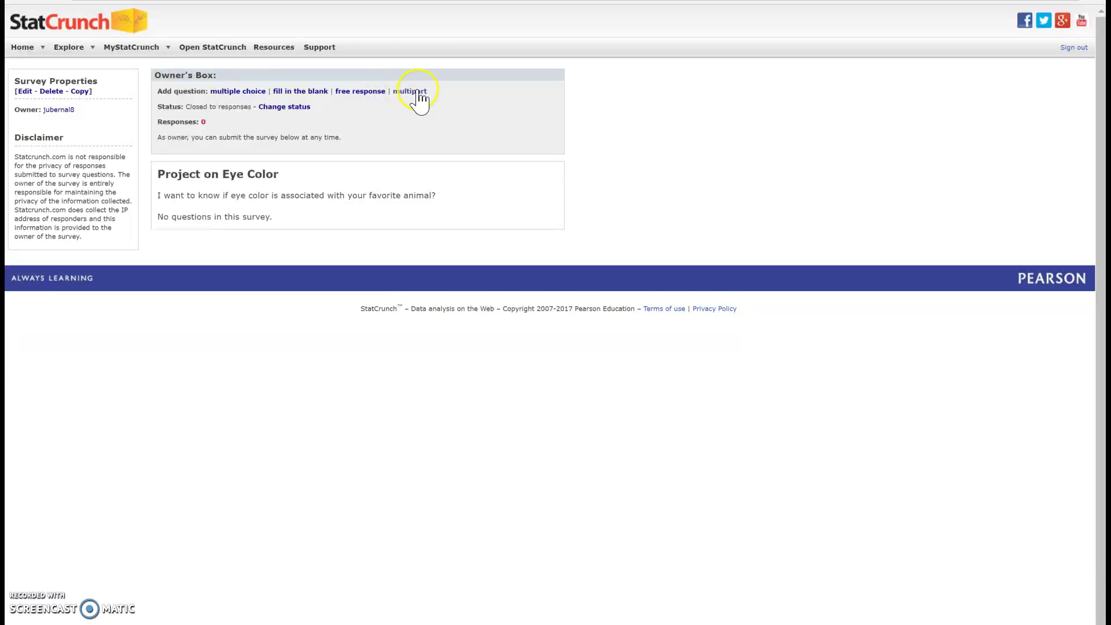
click(238, 91)
Write 'What is your eye color?' with options Black, Blue, Green, Brown, plus an Other field.
click(235, 116)
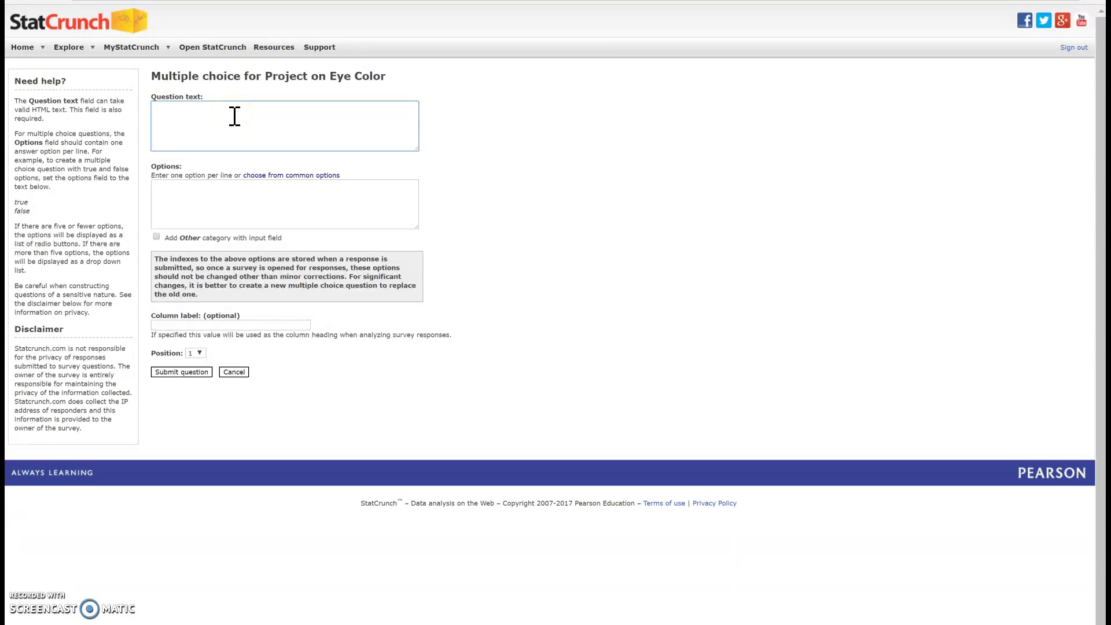
text(What is your eye color?)
click(191, 188)
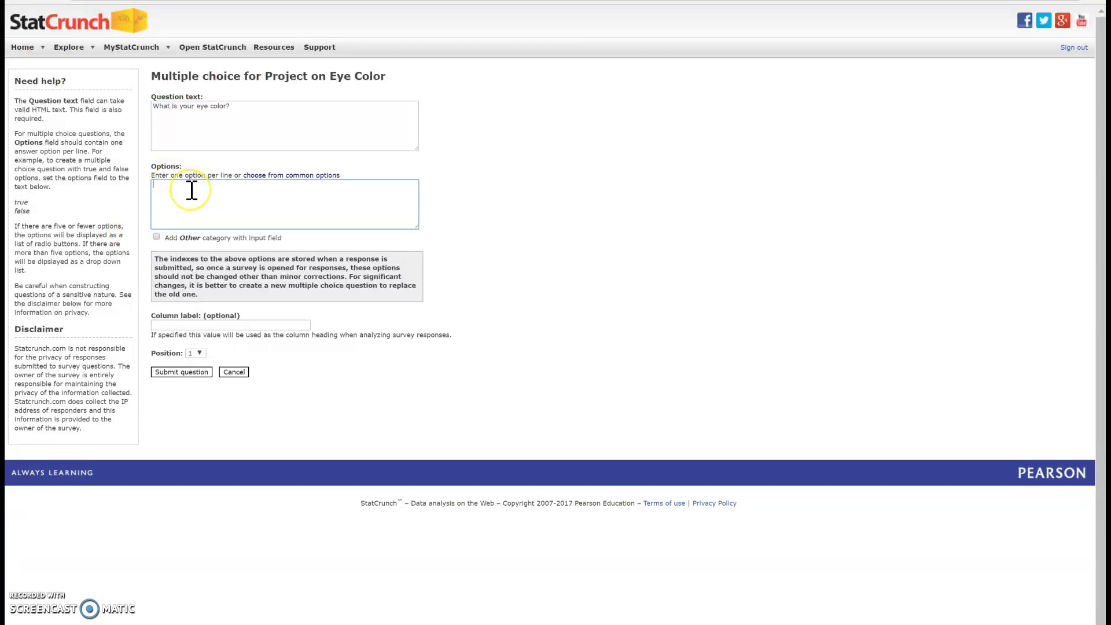
text(Black )
text(Blue )
text(Green)
key(Return)
text(Brown)
click(187, 209)
click(155, 238)
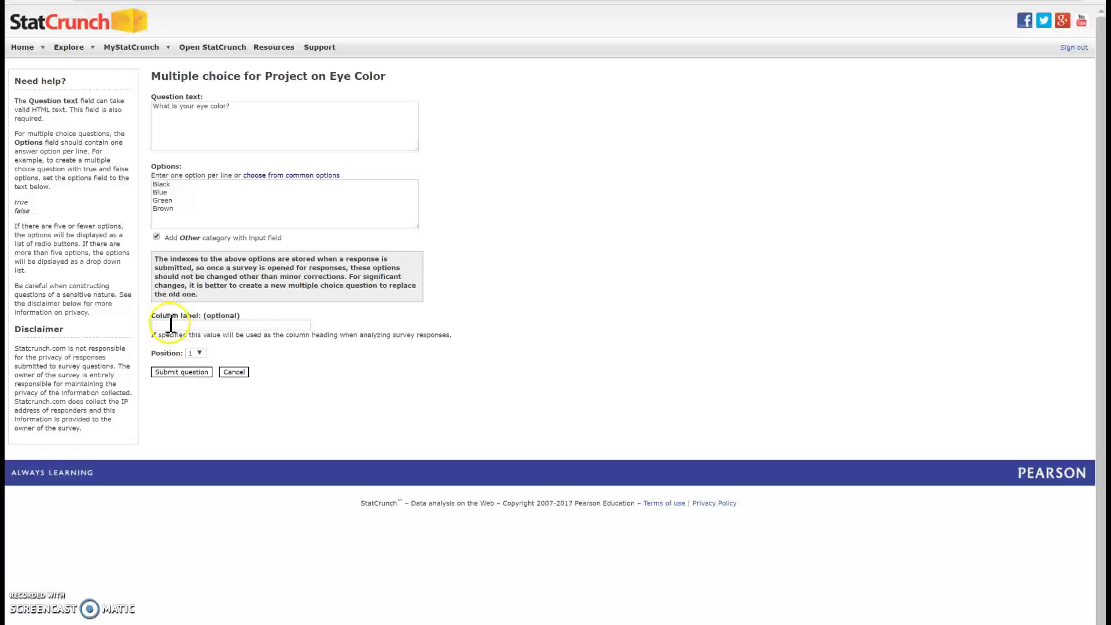
Set the column label to 'Eye Color' and submit it as question 1.
click(191, 325)
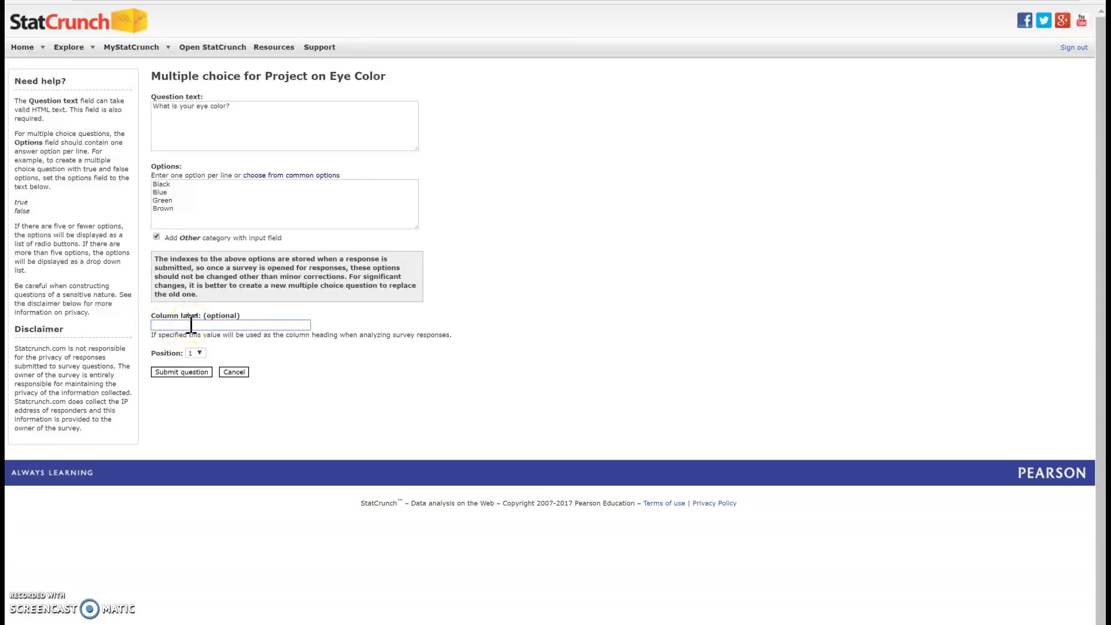
text(Eye)
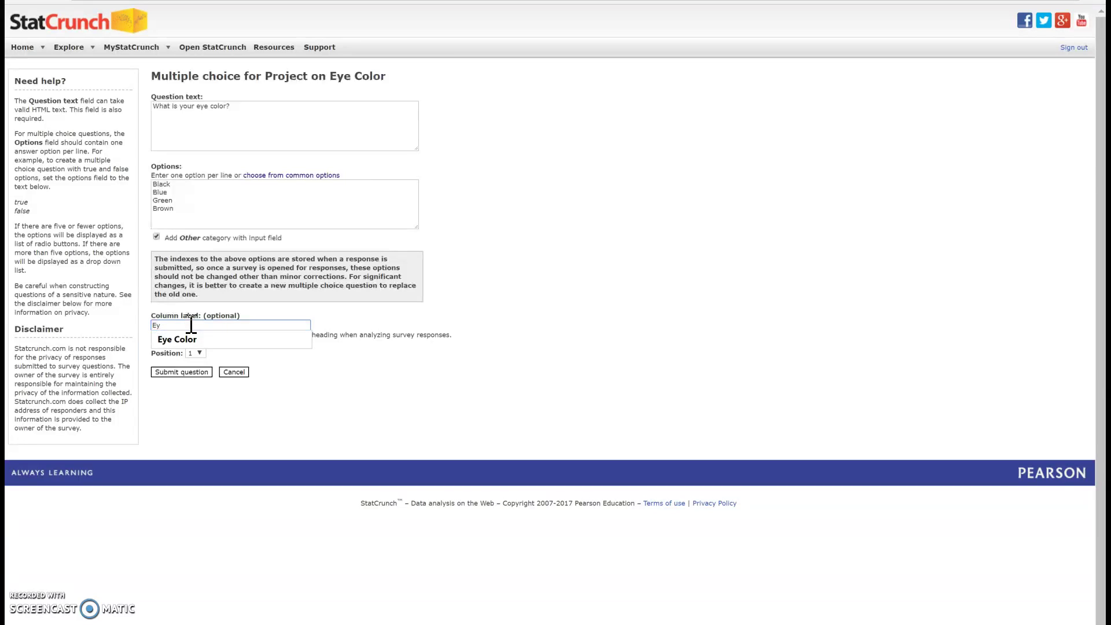
key(Down)
key(Return)
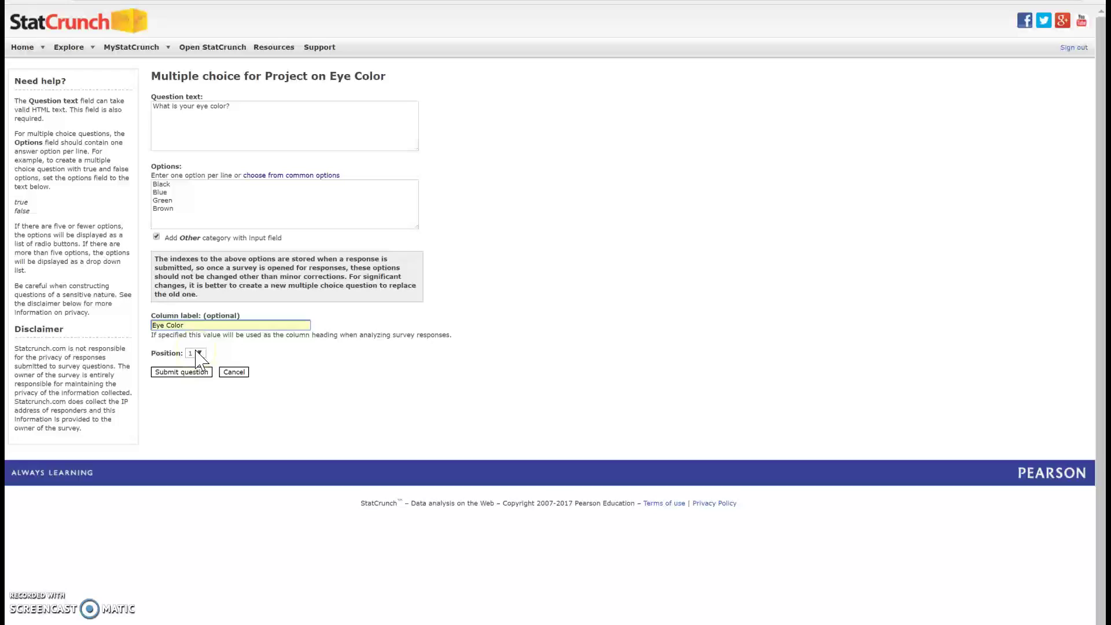
click(186, 371)
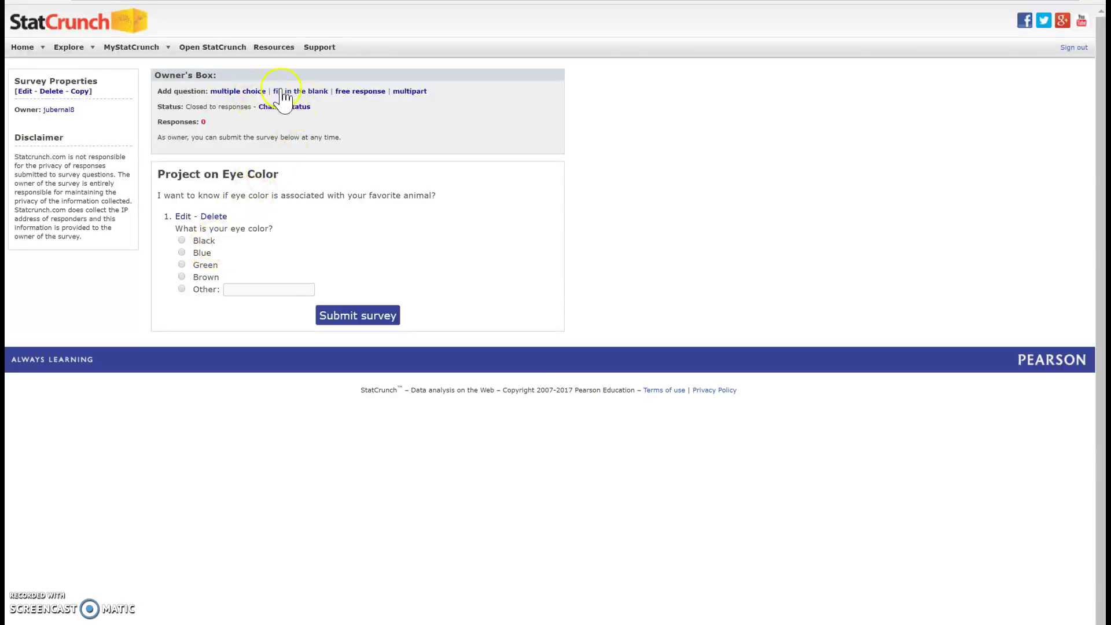
Add a fill-in-the-blank question 'What is your age' accepting only numeric input.
click(305, 92)
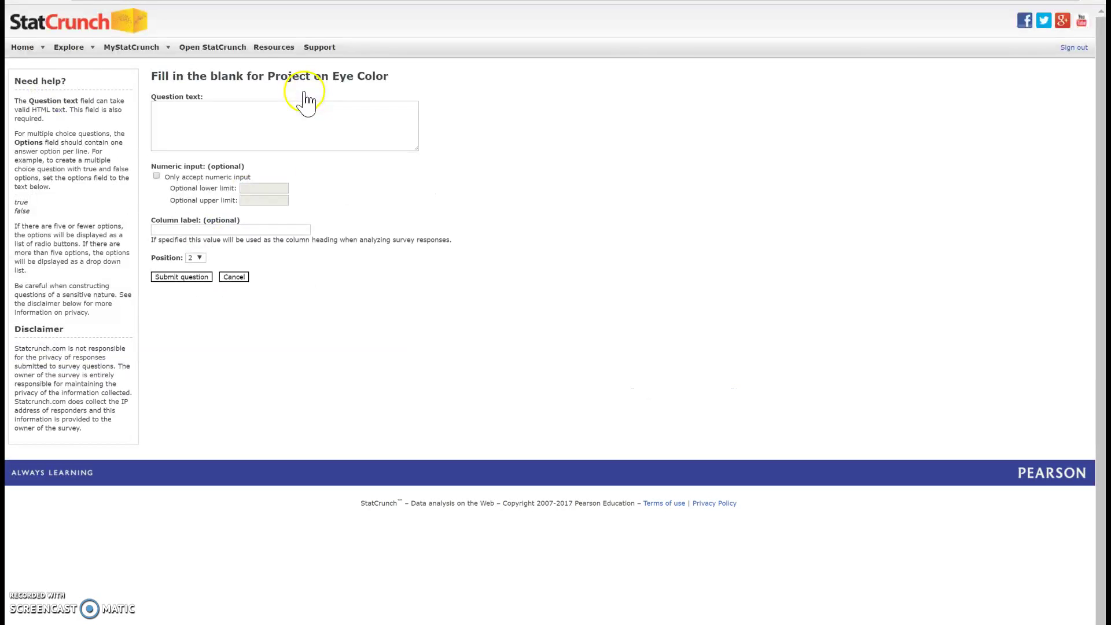
click(222, 116)
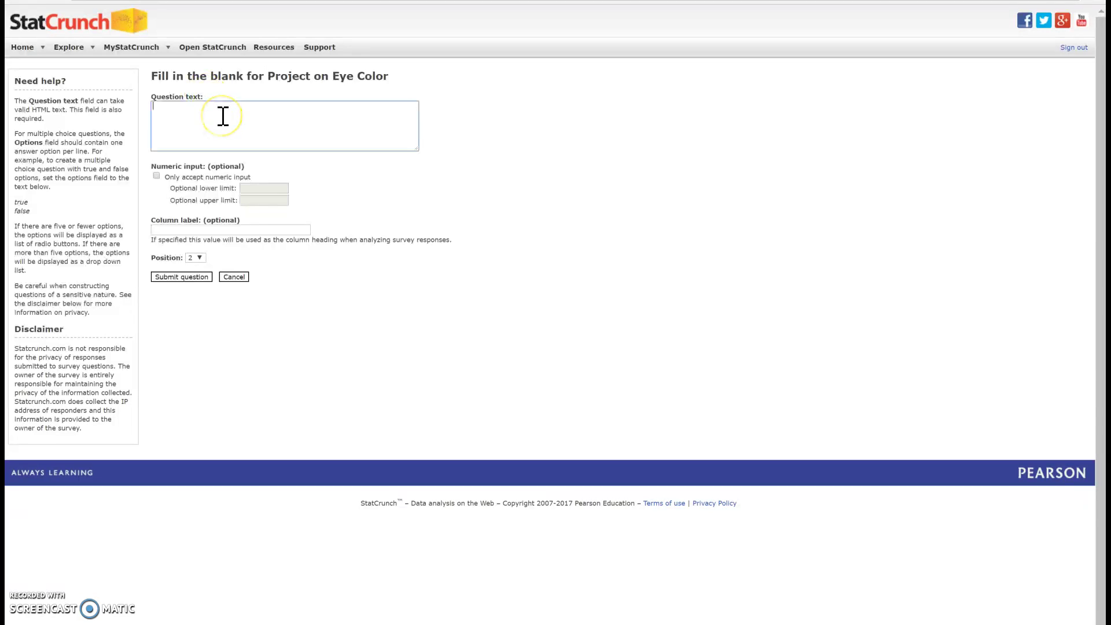
text(What is your age?)
click(156, 176)
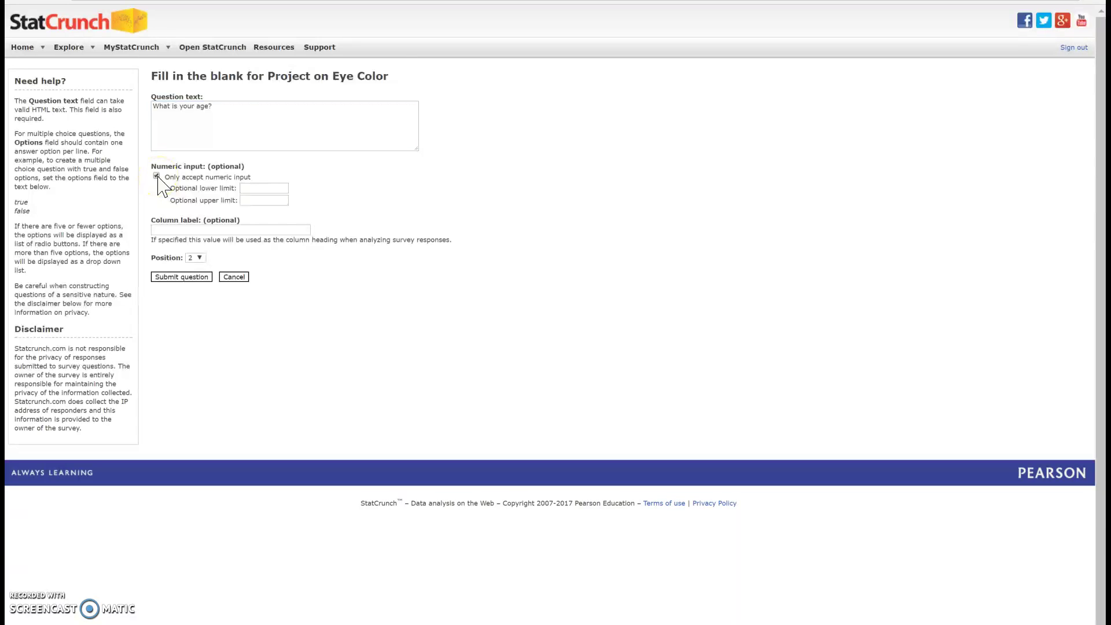
Limit answers to 0–100, place the question at position 1, and submit it.
click(262, 189)
click(252, 188)
text(0)
key(Tab)
text(100)
click(409, 211)
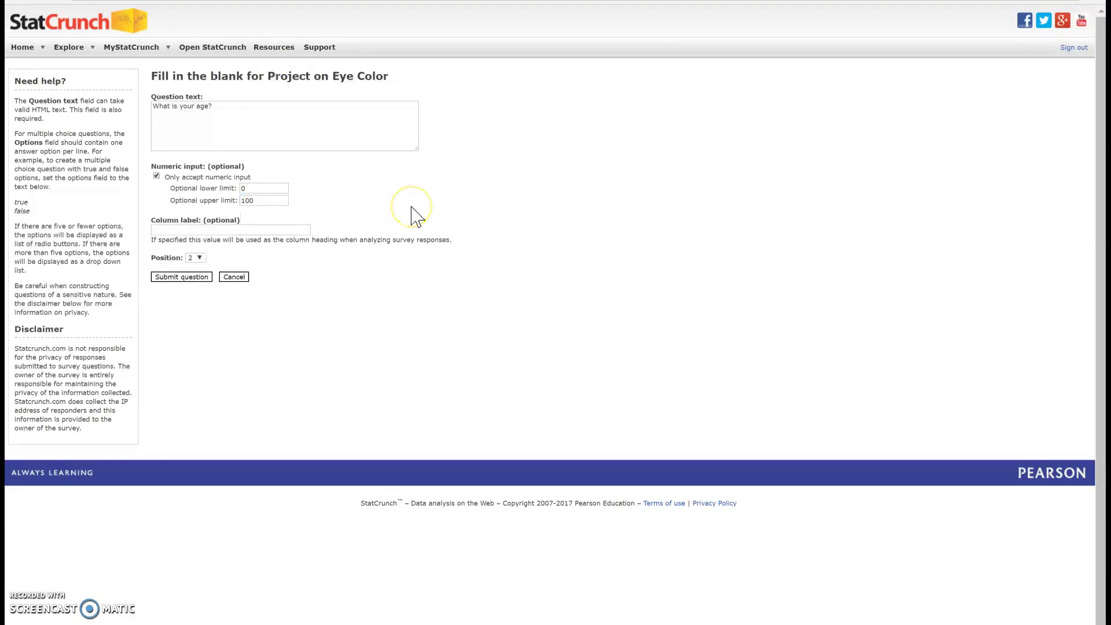
click(197, 260)
click(195, 276)
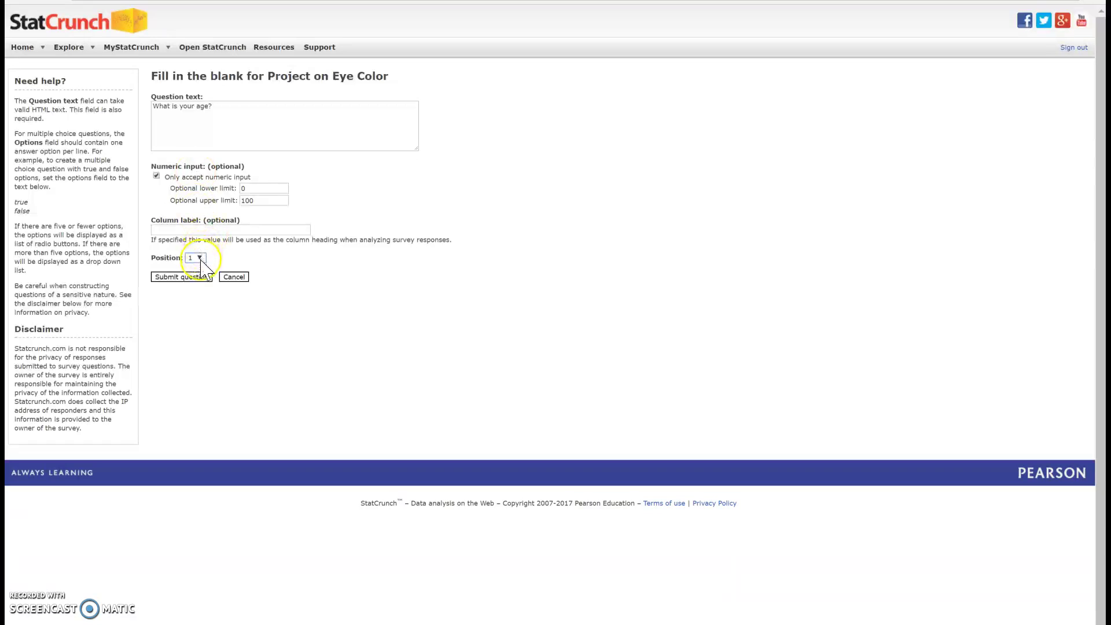
click(183, 280)
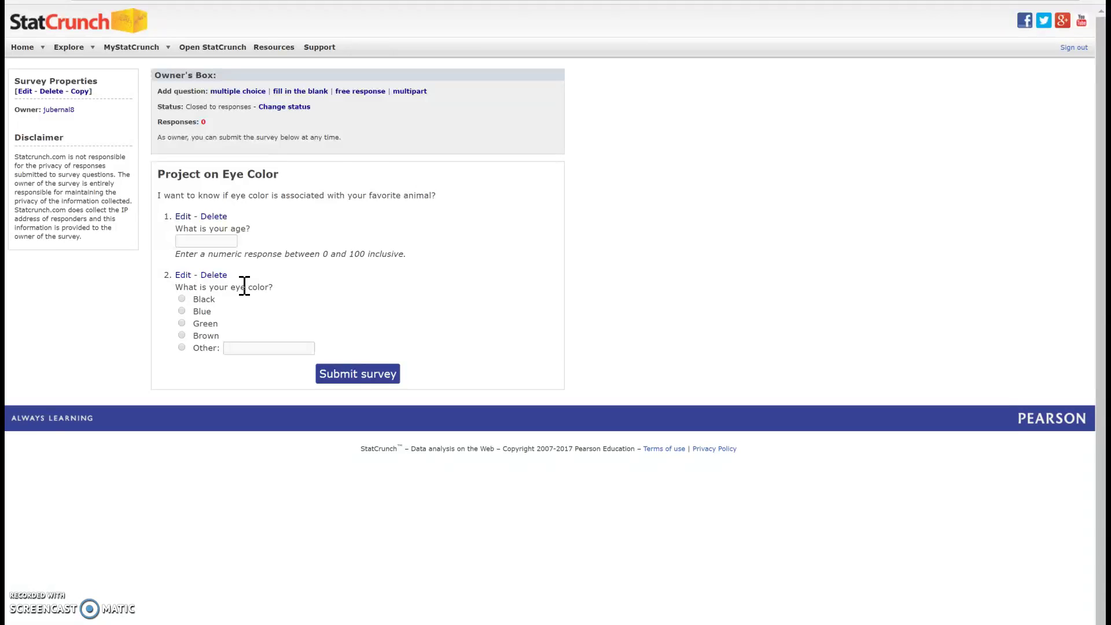
Add free-response question 'Why did you choose to complete this survey' with column label 'choose'.
click(358, 92)
click(304, 110)
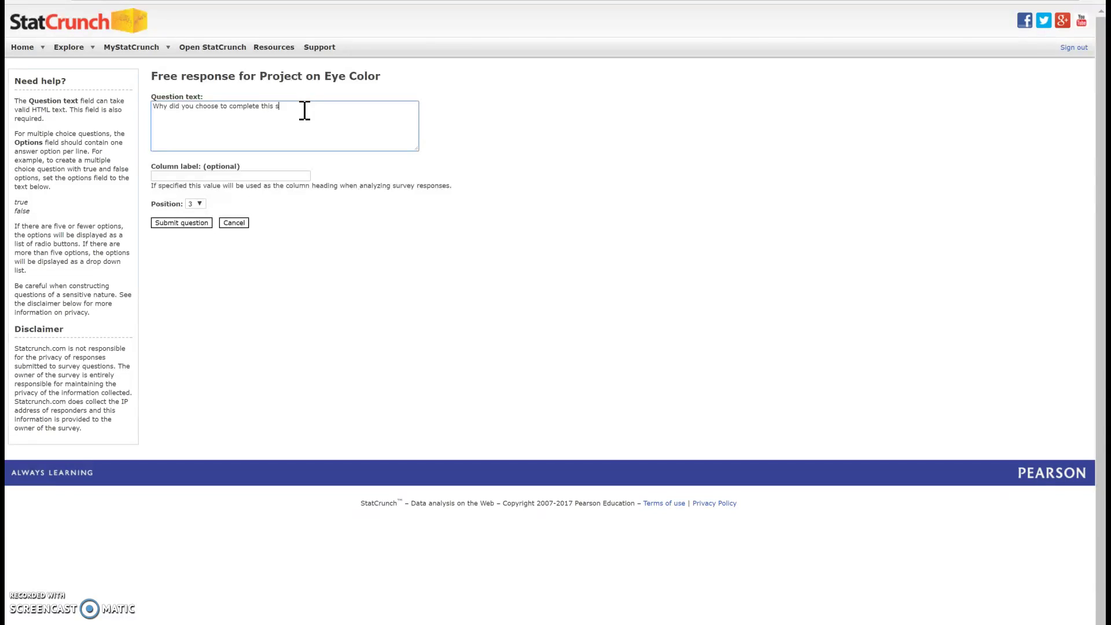
click(286, 176)
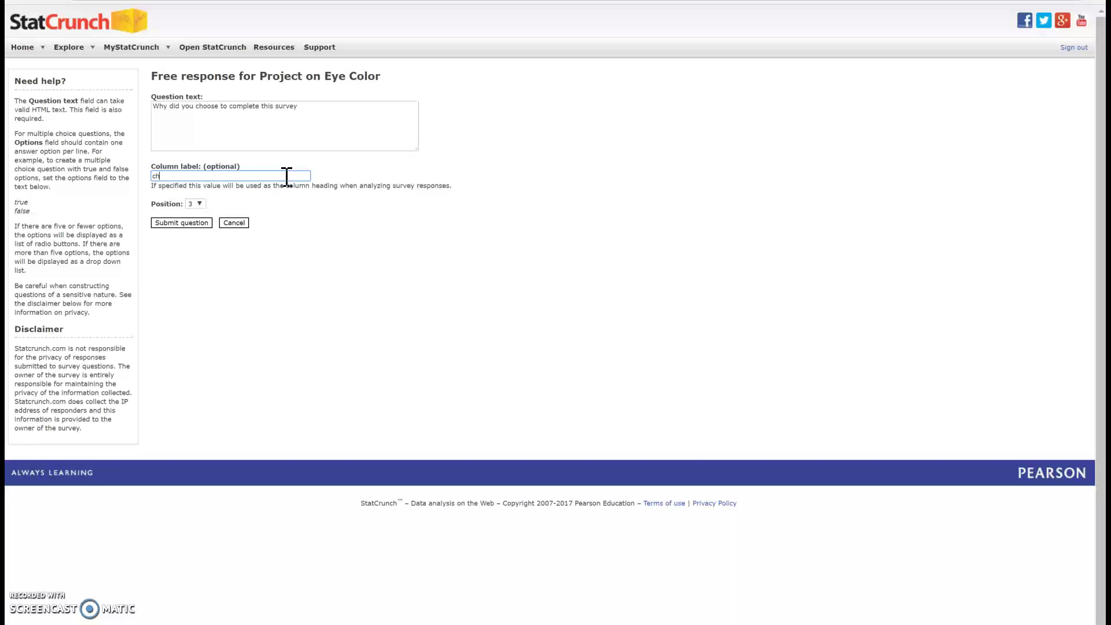
click(180, 224)
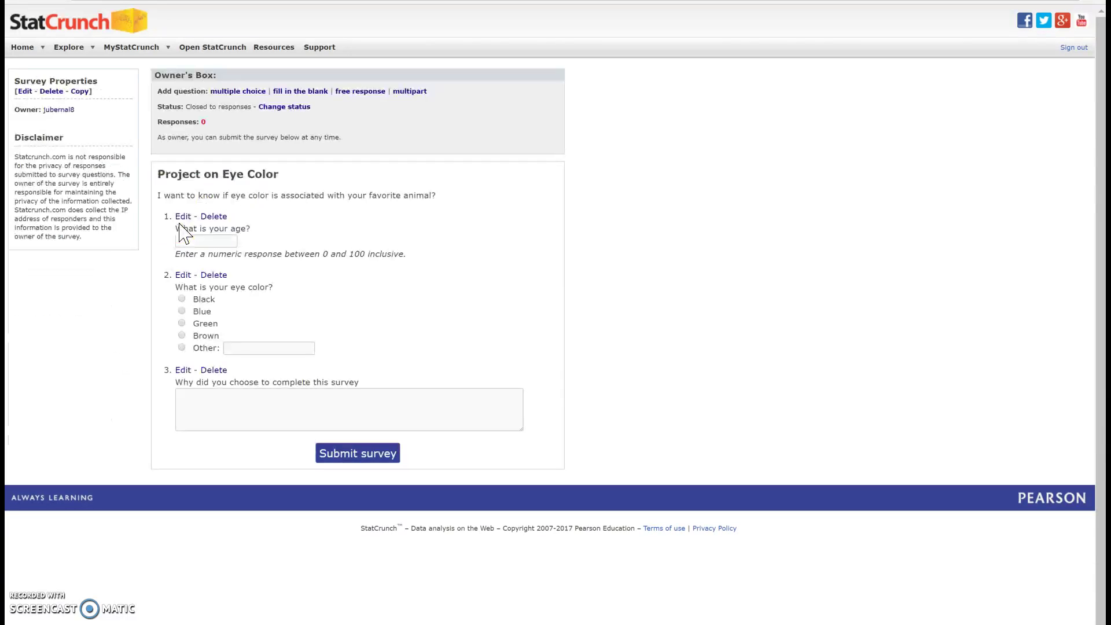
click(213, 401)
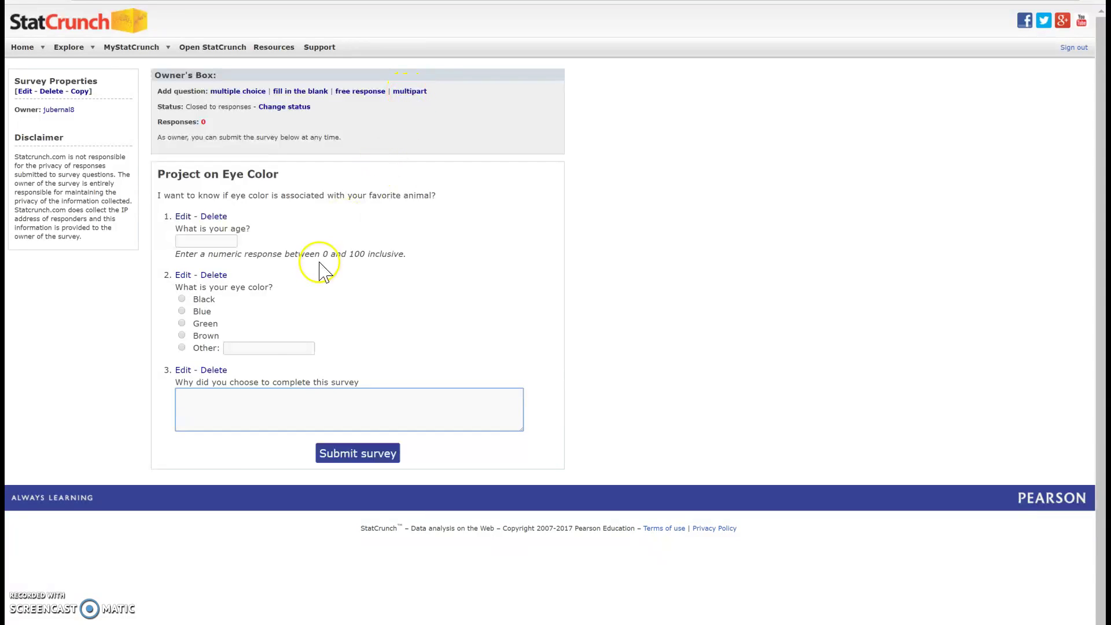
click(408, 355)
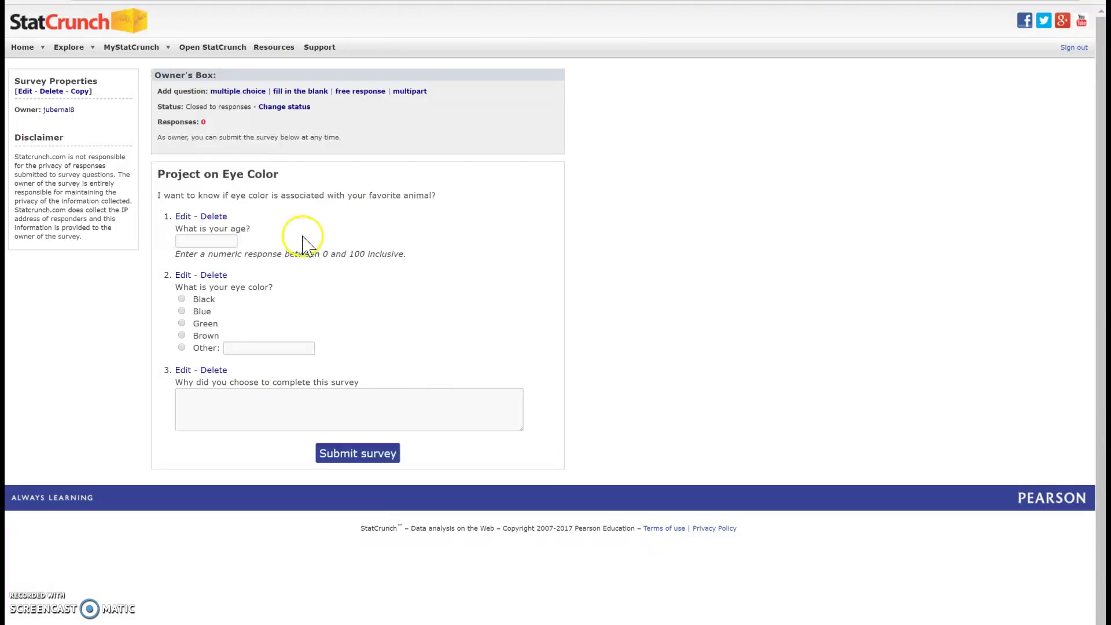
click(23, 49)
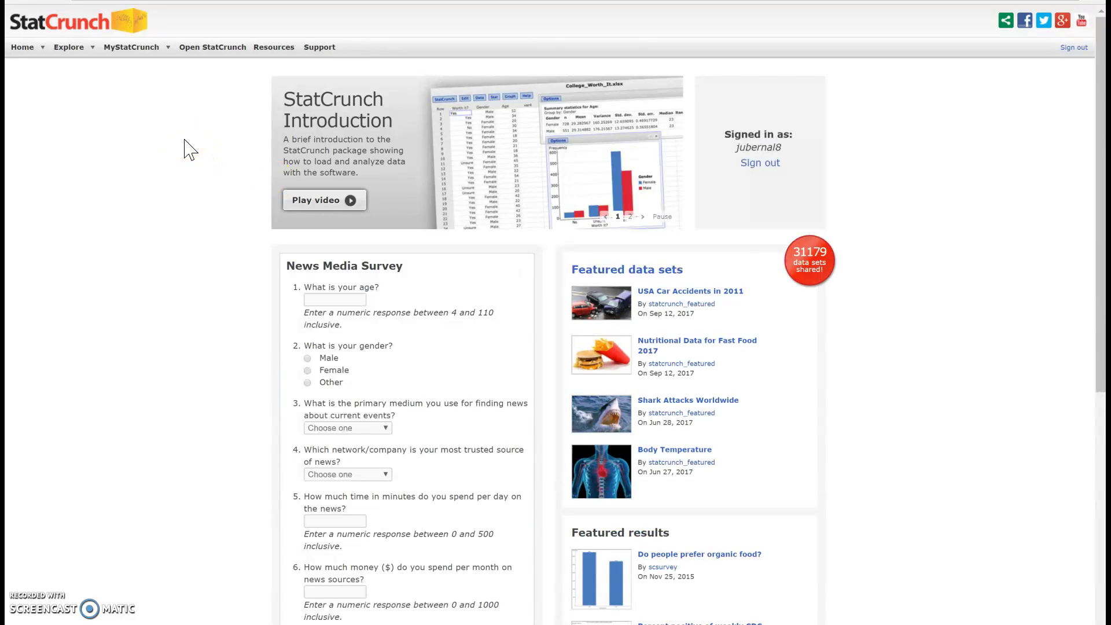
click(169, 48)
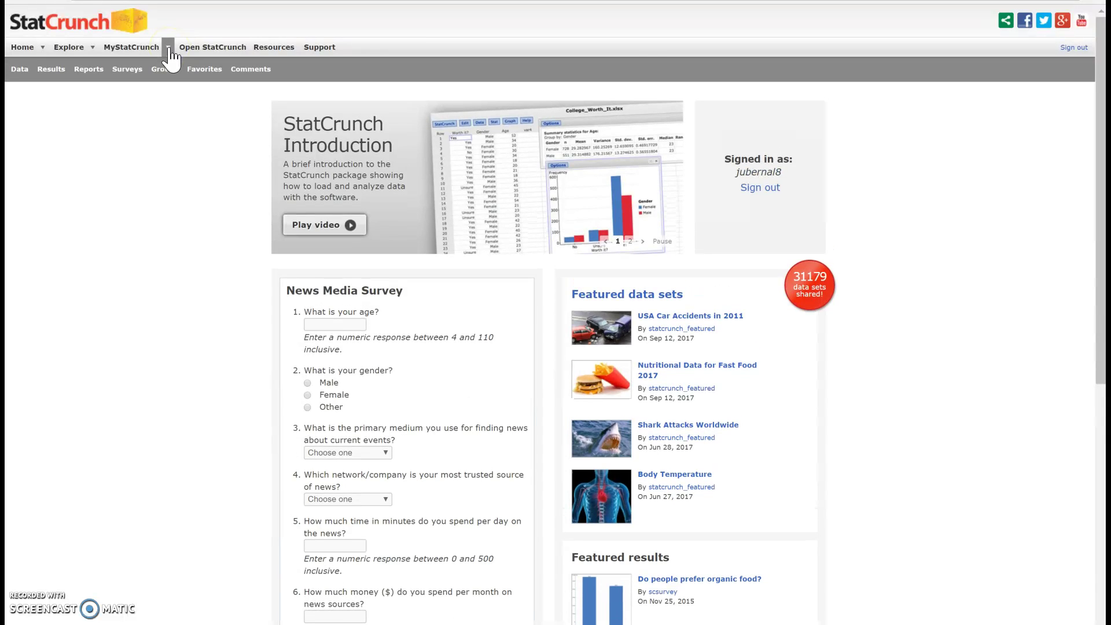
click(133, 69)
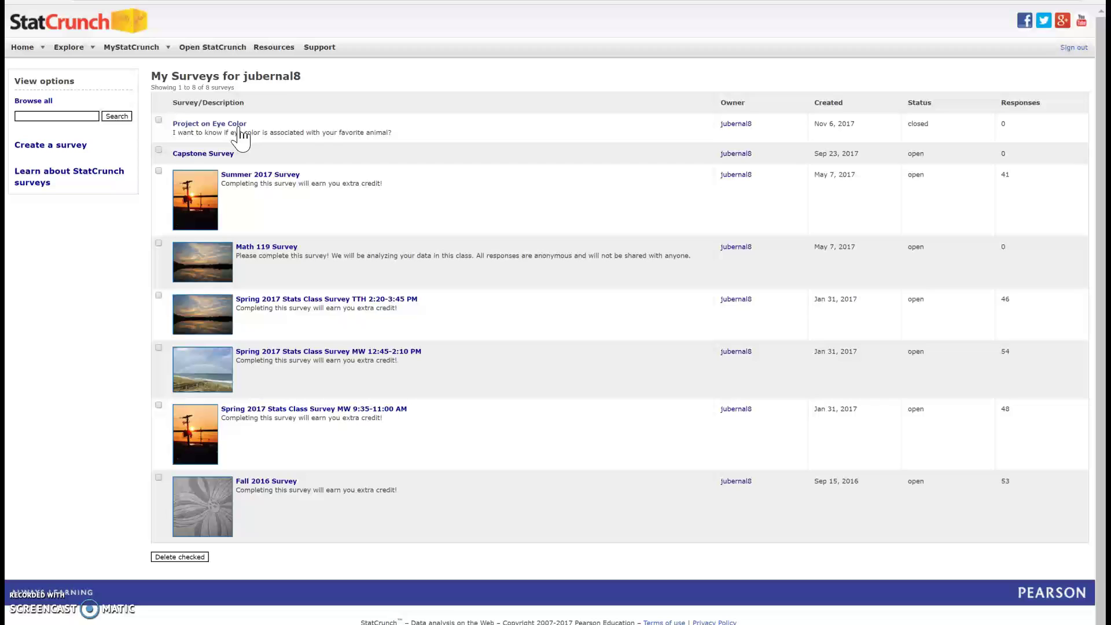
click(239, 128)
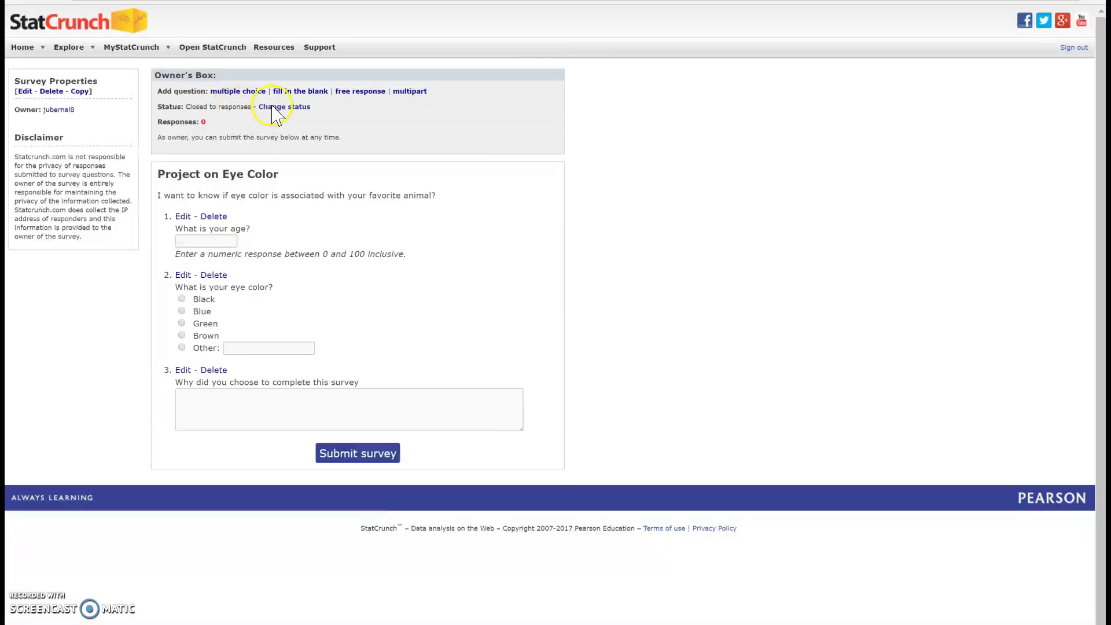
Set the survey status to Open for responses and select its email link URL.
click(278, 108)
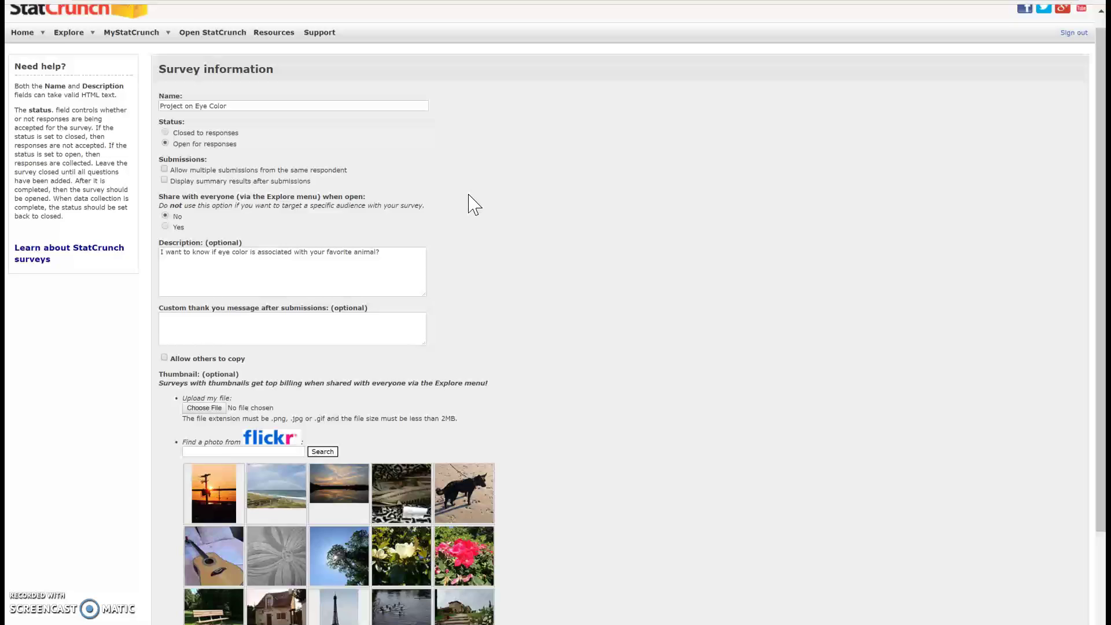
scroll(469, 203, down, 3)
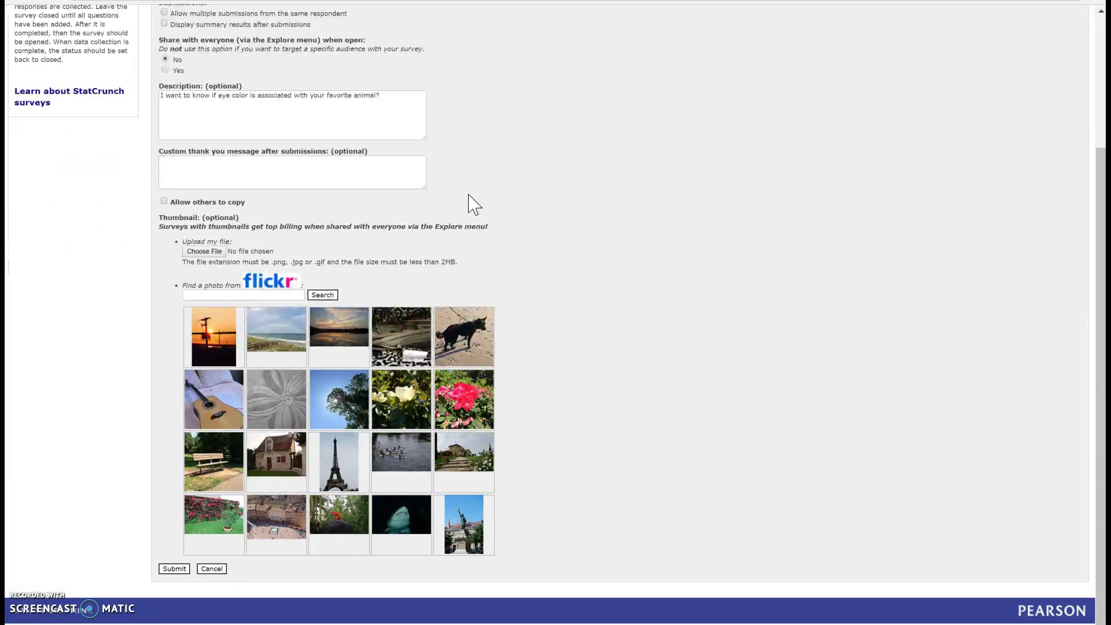
click(183, 572)
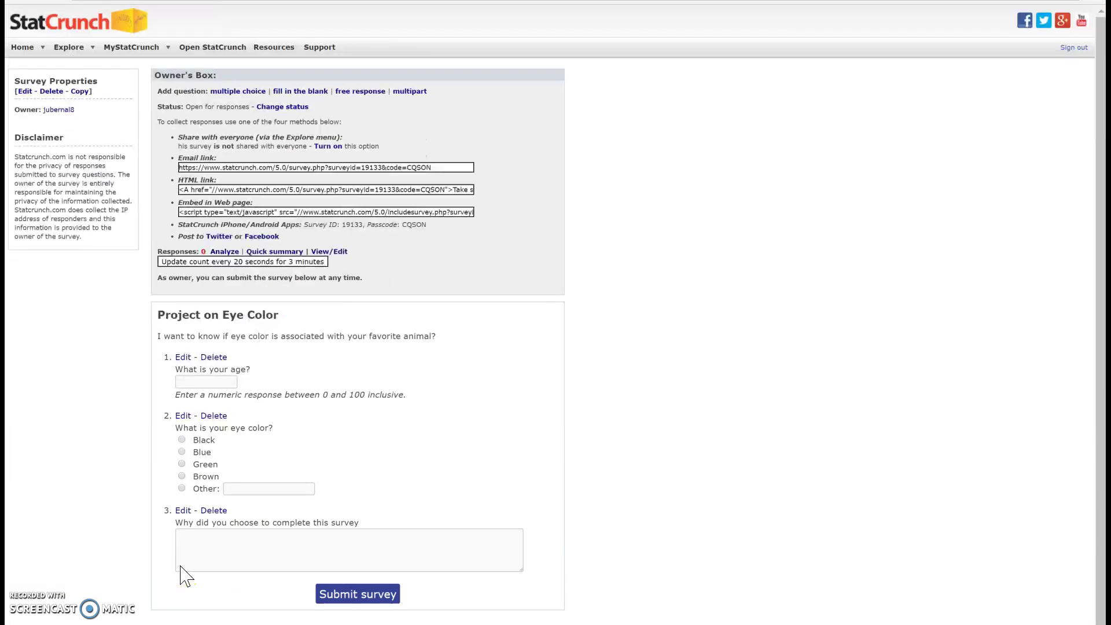
click(183, 165)
drag(439, 168, 177, 172)
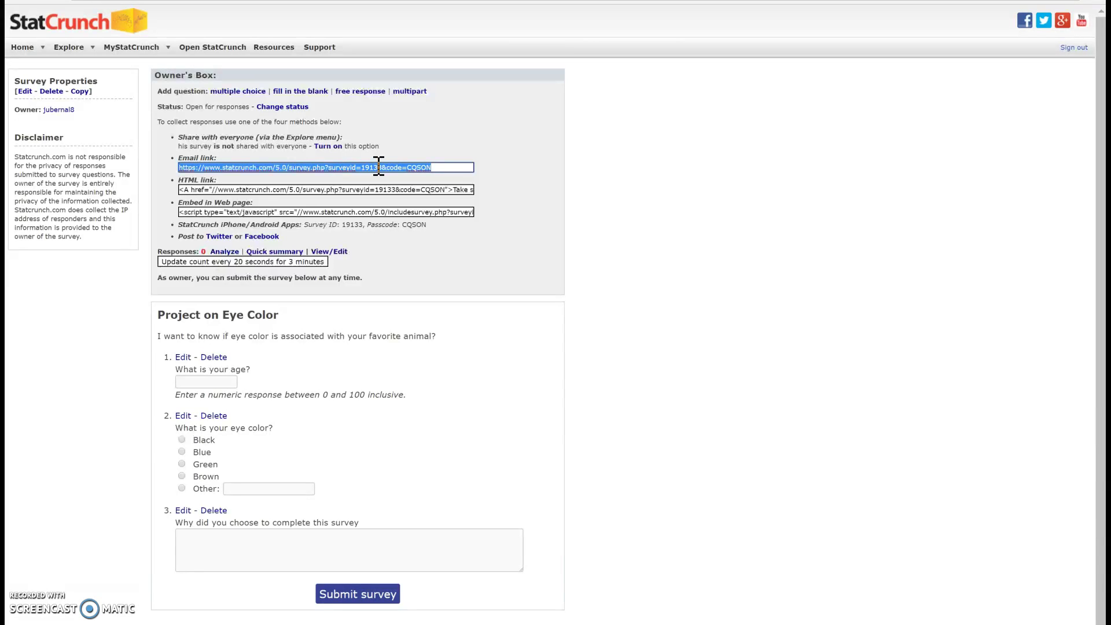
click(446, 169)
click(446, 169)
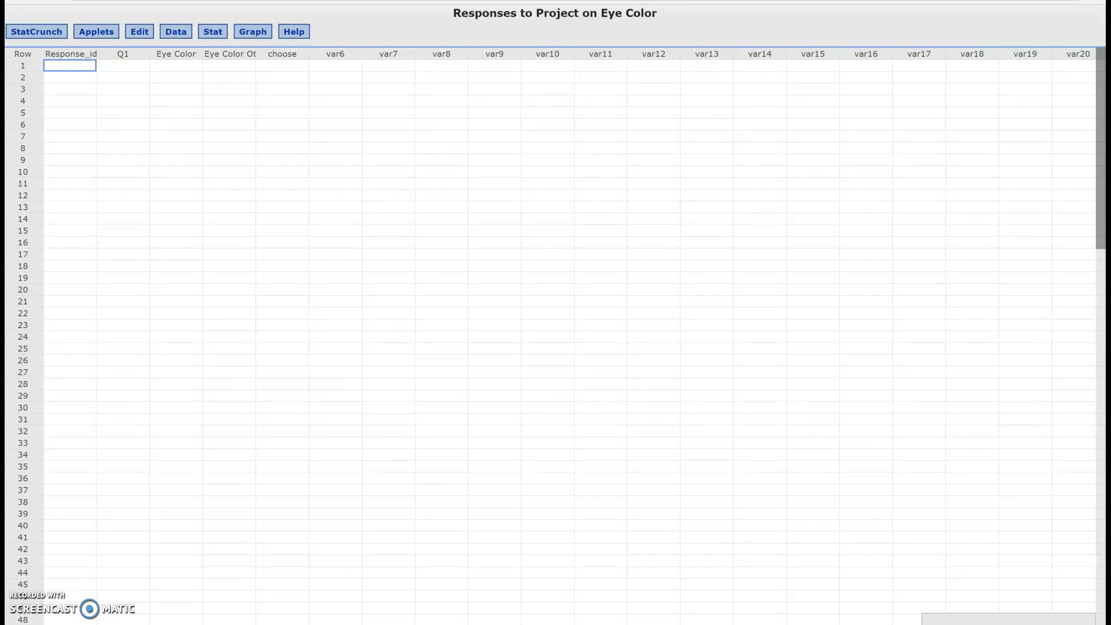
key(alt+Tab)
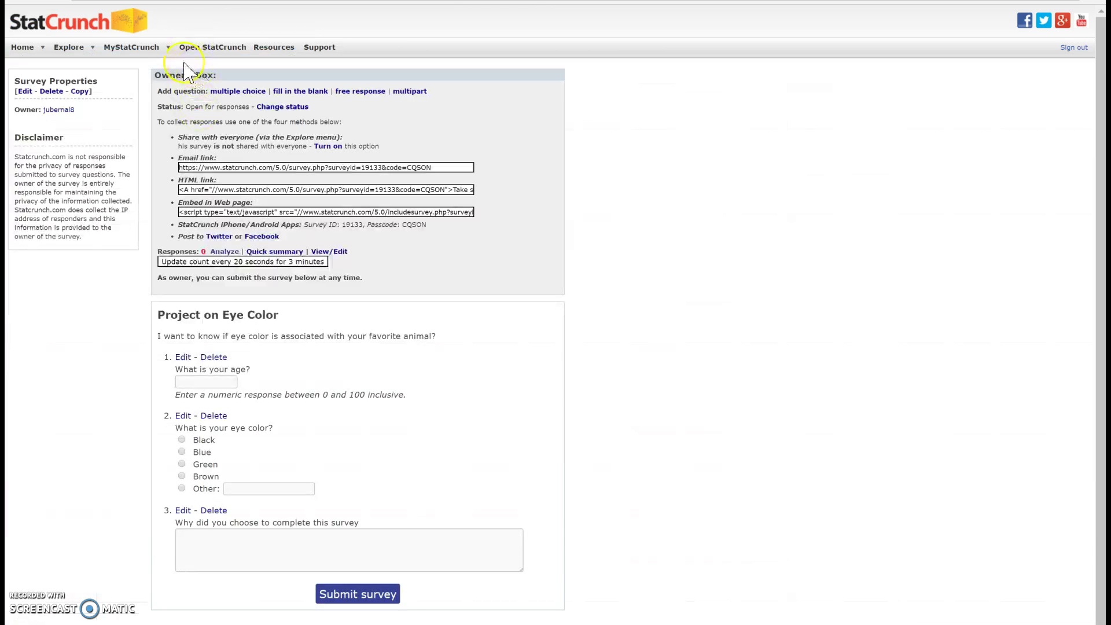
Open the Summer 2017 Survey from the My Surveys list.
click(169, 47)
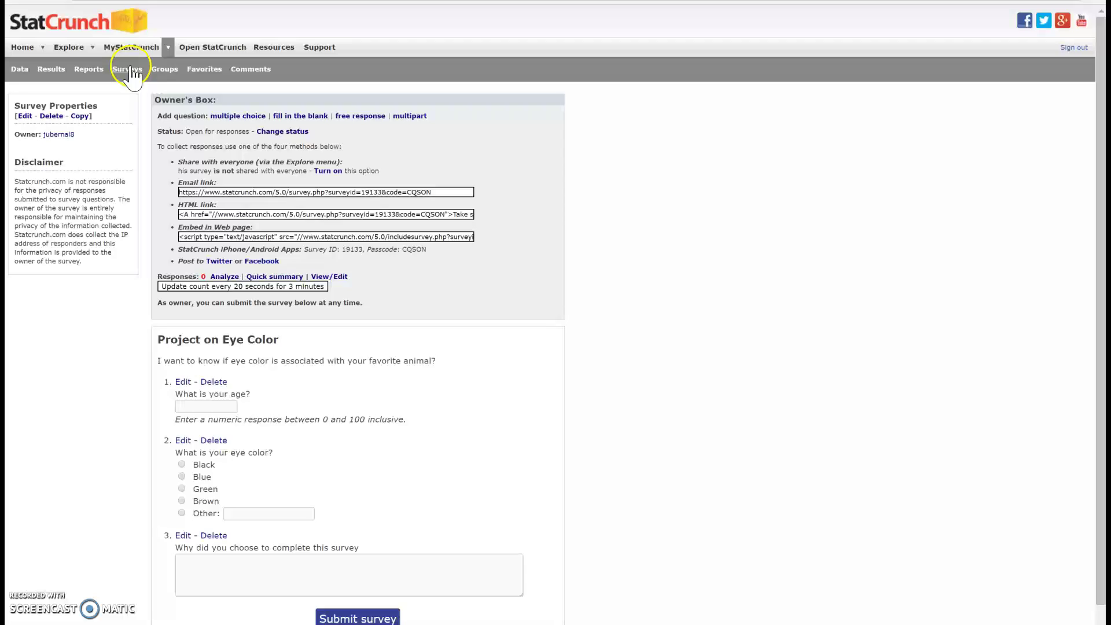
click(128, 67)
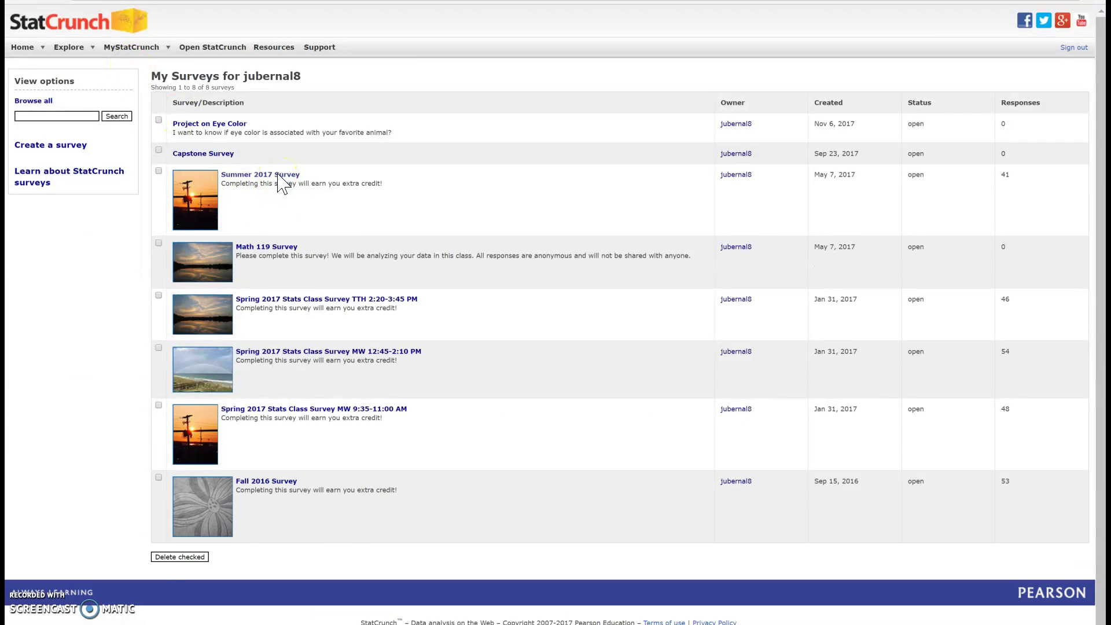
click(279, 176)
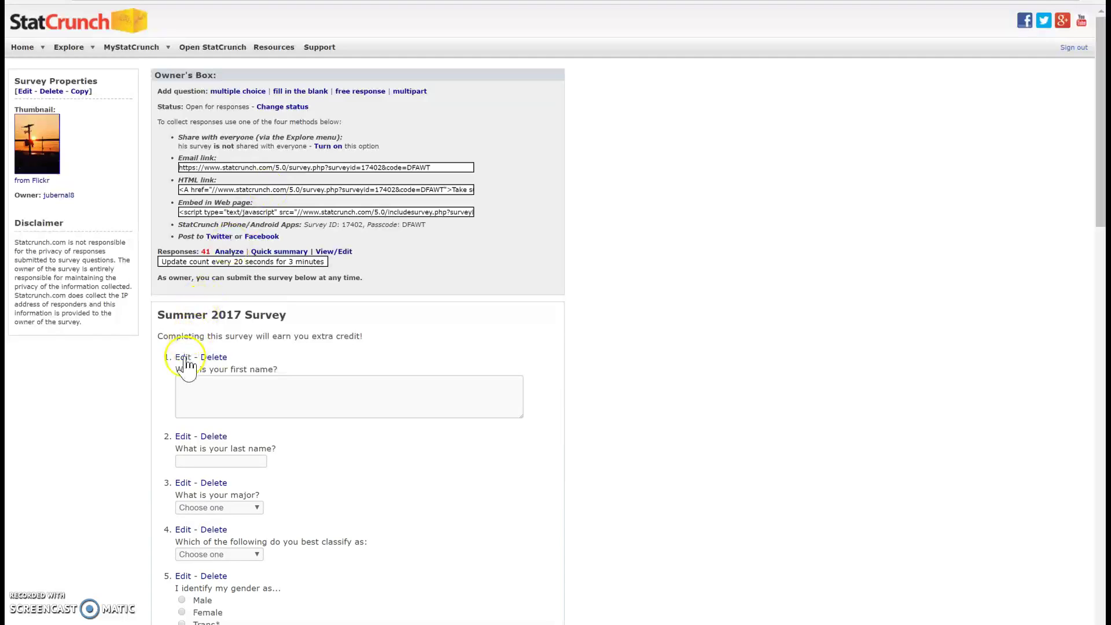
Delete the first-name and last-name questions, confirming each deletion.
click(216, 361)
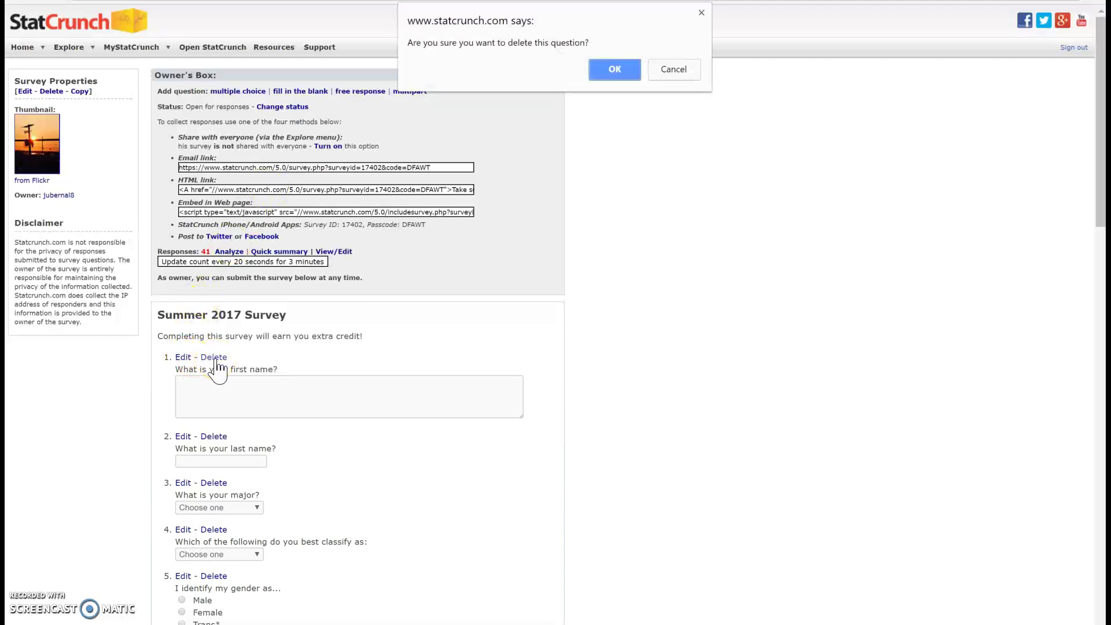
click(636, 67)
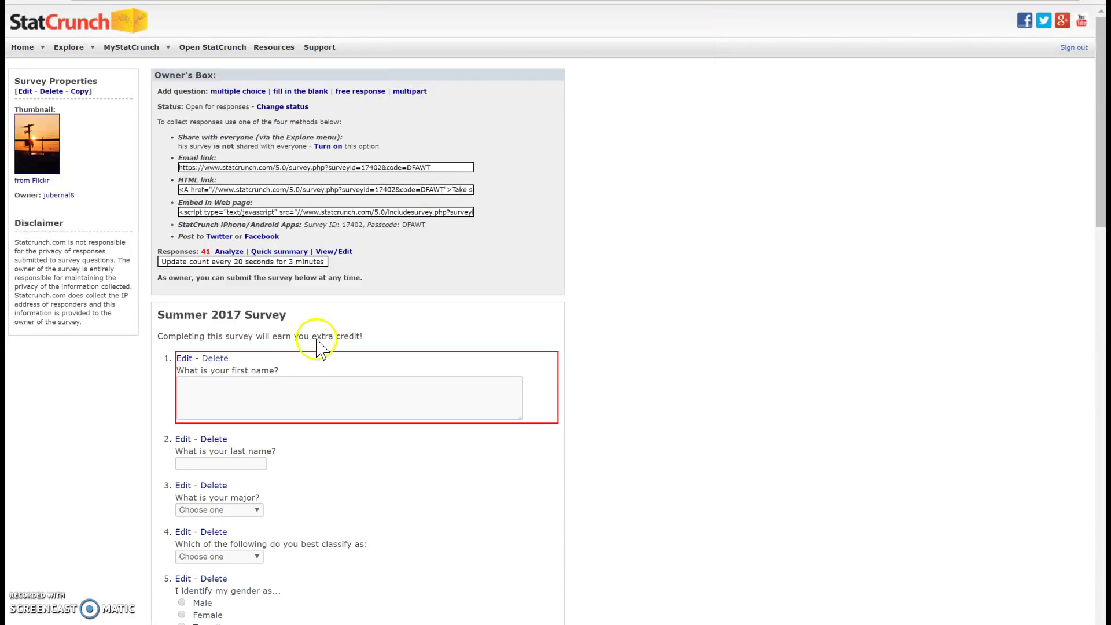
click(219, 359)
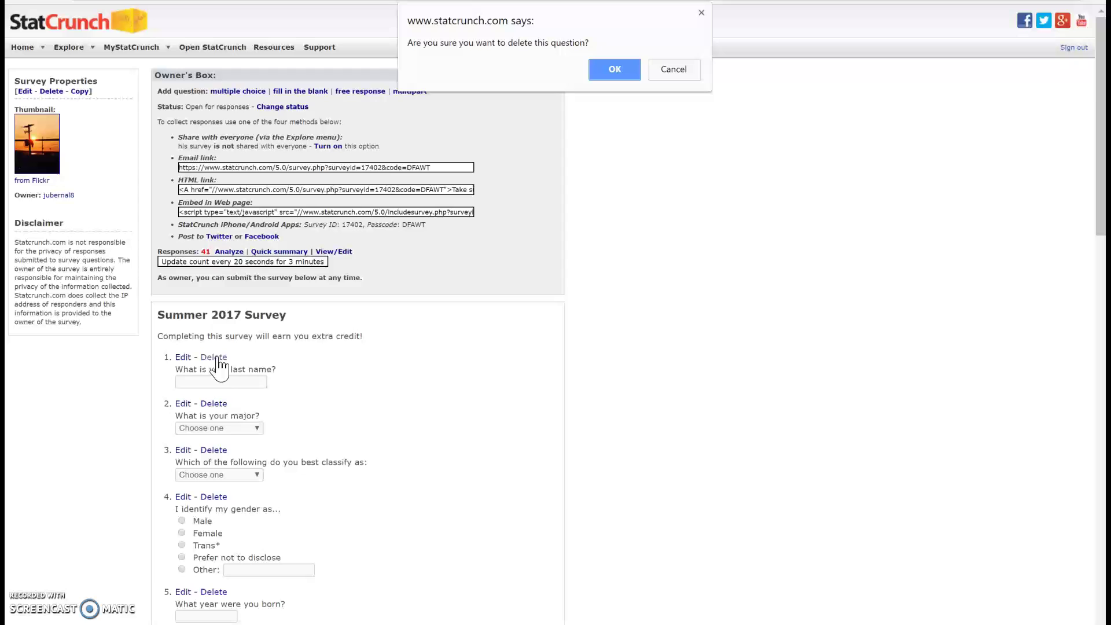
click(615, 69)
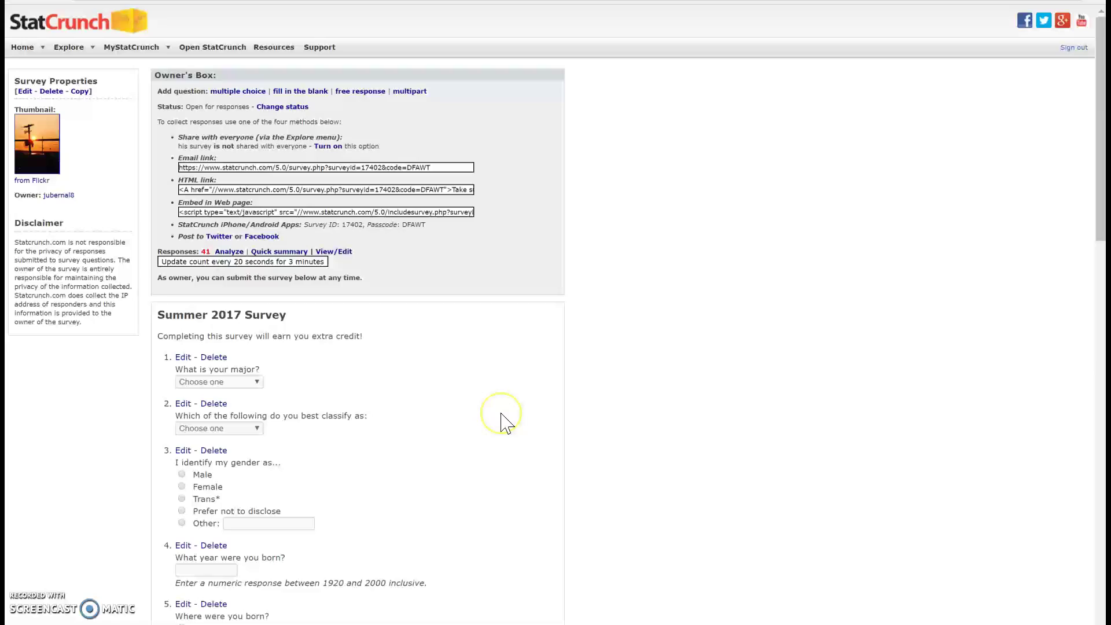
Scroll through the Summer 2017 Survey questions before opening its 41 responses.
scroll(507, 423, down, 1)
scroll(507, 423, down, 7)
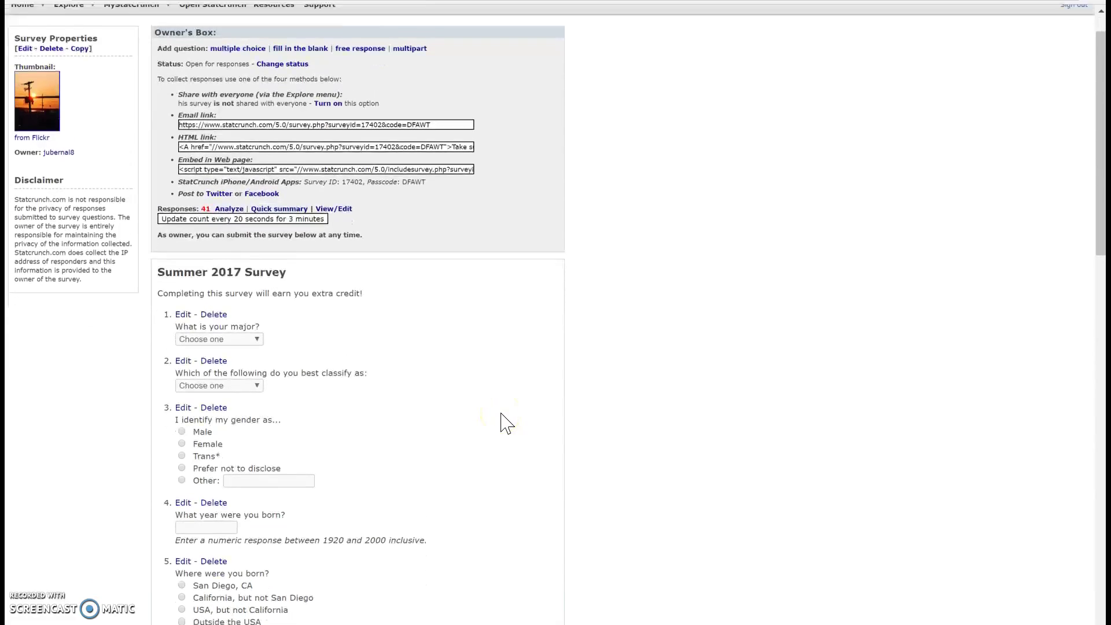
scroll(508, 422, down, 5)
scroll(507, 422, up, 5)
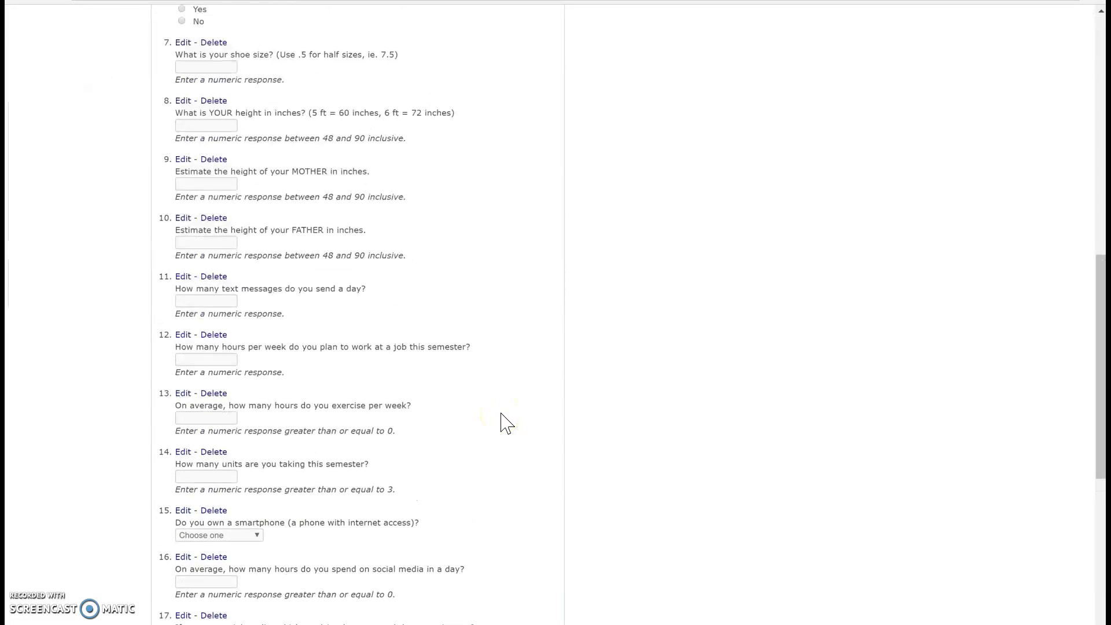
scroll(507, 423, up, 7)
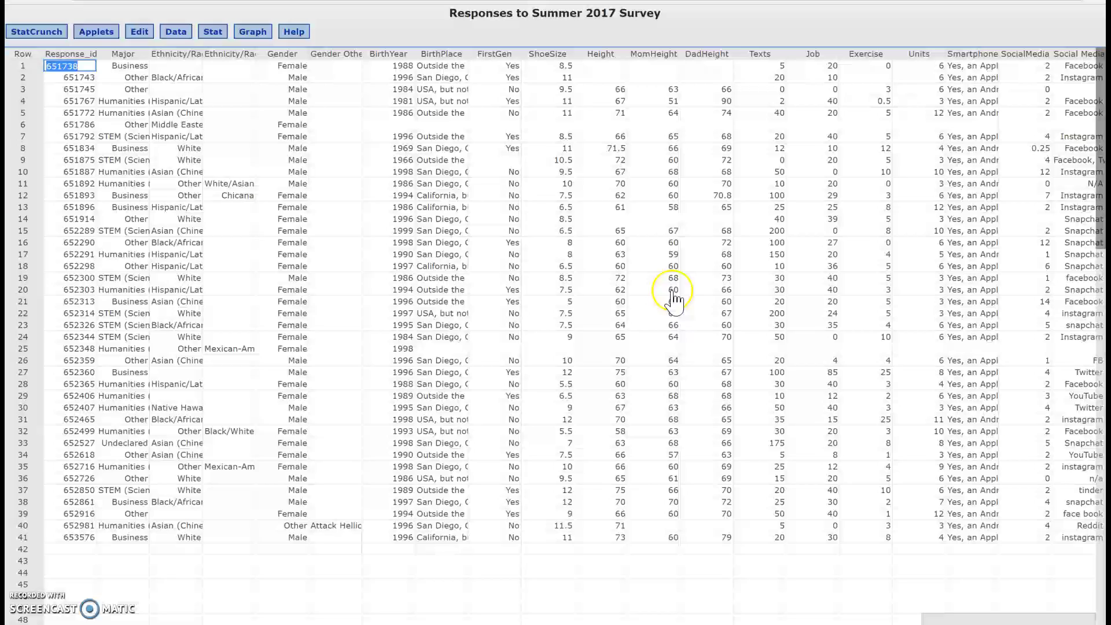
Browse across row 19 of the responses table, starting from its Job value.
click(806, 279)
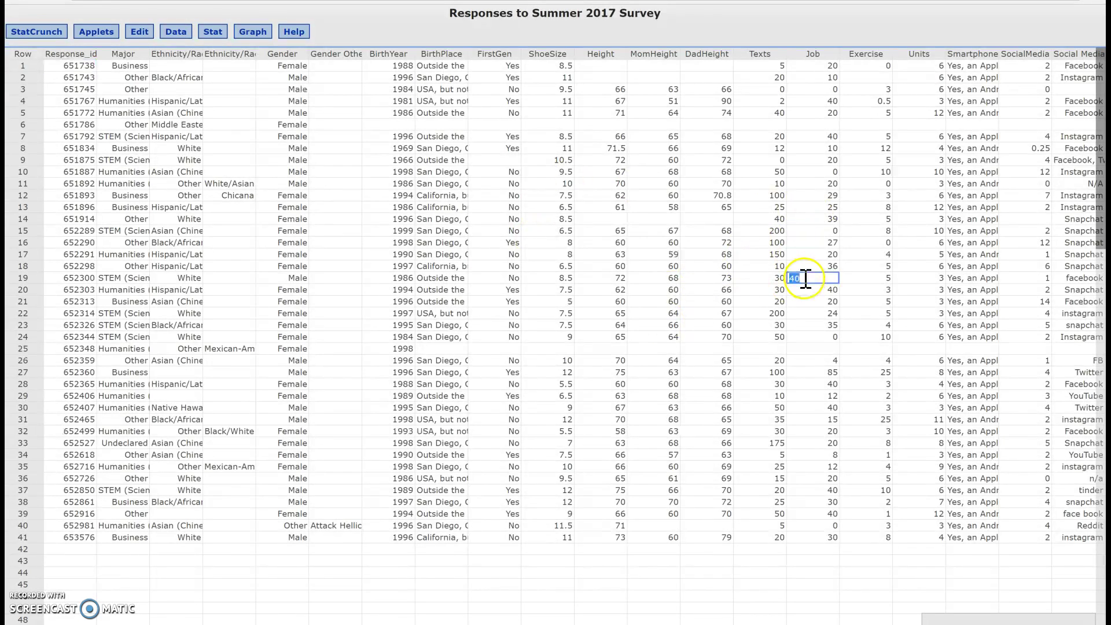
key(Tab)
key(Tab)
key(Tab)
key(Tab)
key(Tab)
key(Tab)
key(Tab)
key(Tab)
key(Tab)
key(Tab)
key(Tab)
key(Tab)
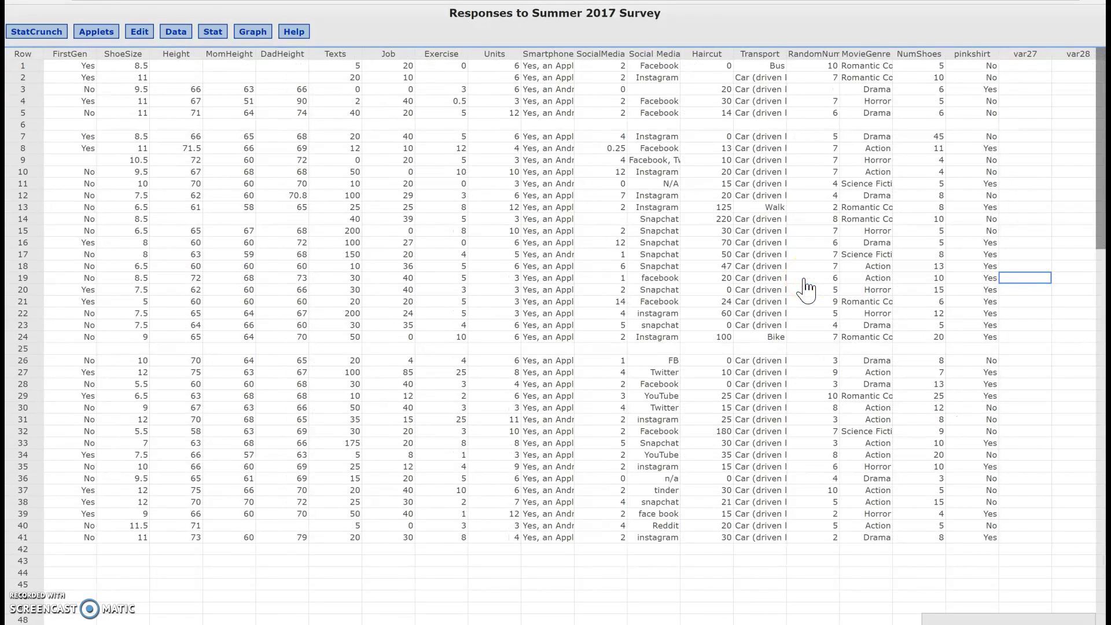
key(shift+Tab)
key(shift+Tab)
key(shift+Tab)
key(shift+Tab)
key(shift+Tab)
key(shift+Tab)
key(shift+Tab)
key(shift+Tab)
key(shift+Tab)
key(shift+Tab)
key(shift+Tab)
key(shift+Tab)
key(shift+Tab)
key(shift+Tab)
key(shift+Tab)
key(shift+Tab)
key(shift+Tab)
key(shift+Tab)
key(shift+Tab)
key(shift+Tab)
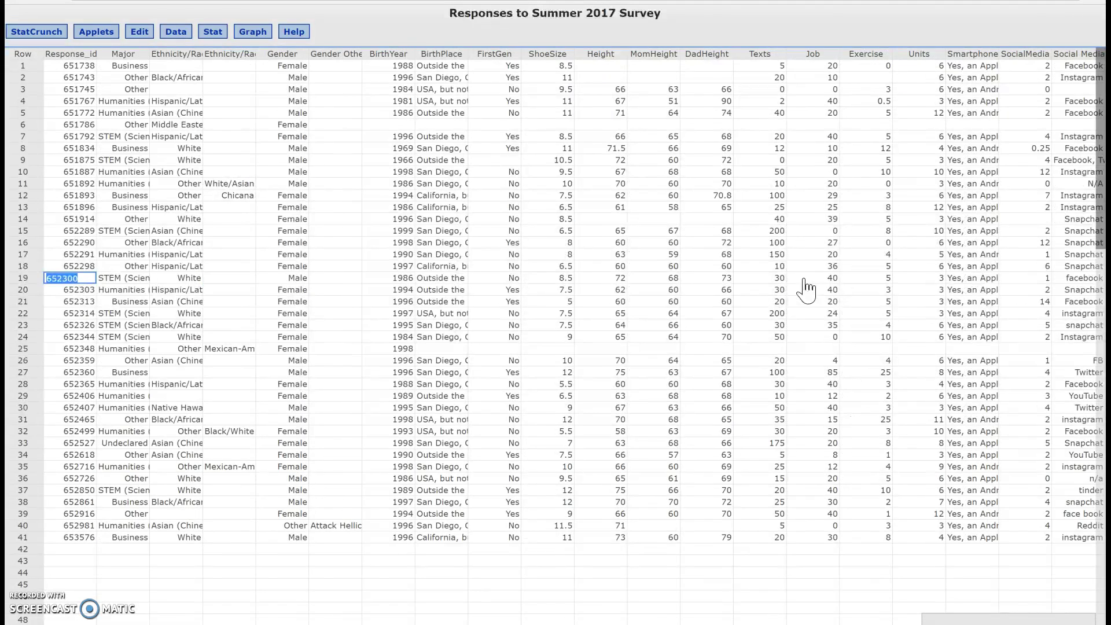